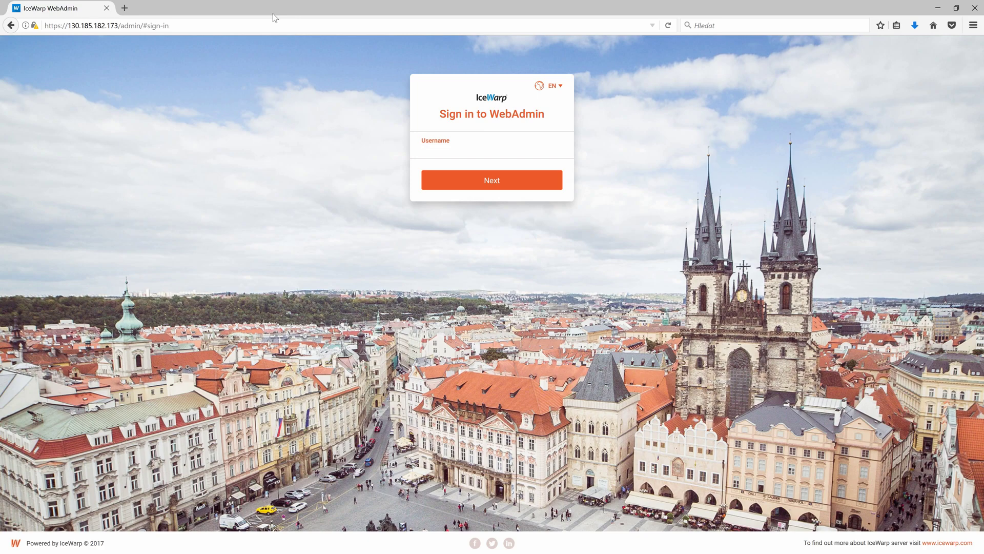
Switch the browser to full-screen on the WebAdmin sign-in page
key(F11)
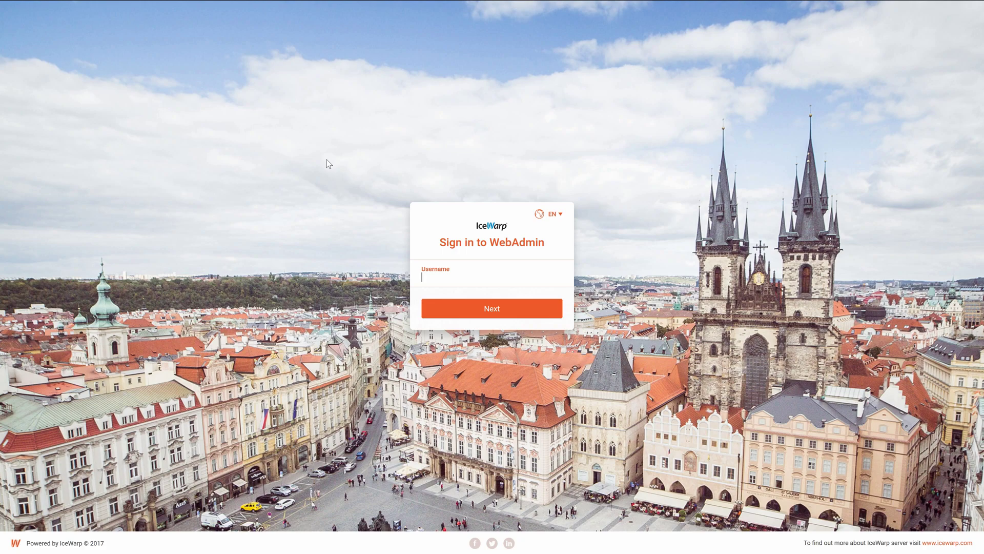
Sign in with username admin and the administrator password
click(452, 278)
text(admin)
key(Return)
text(*********)
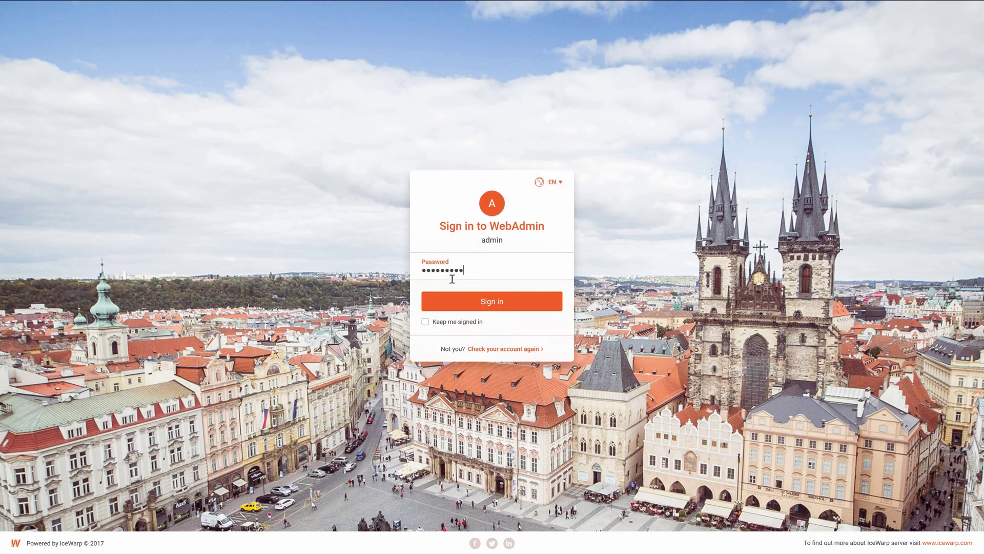
key(Return)
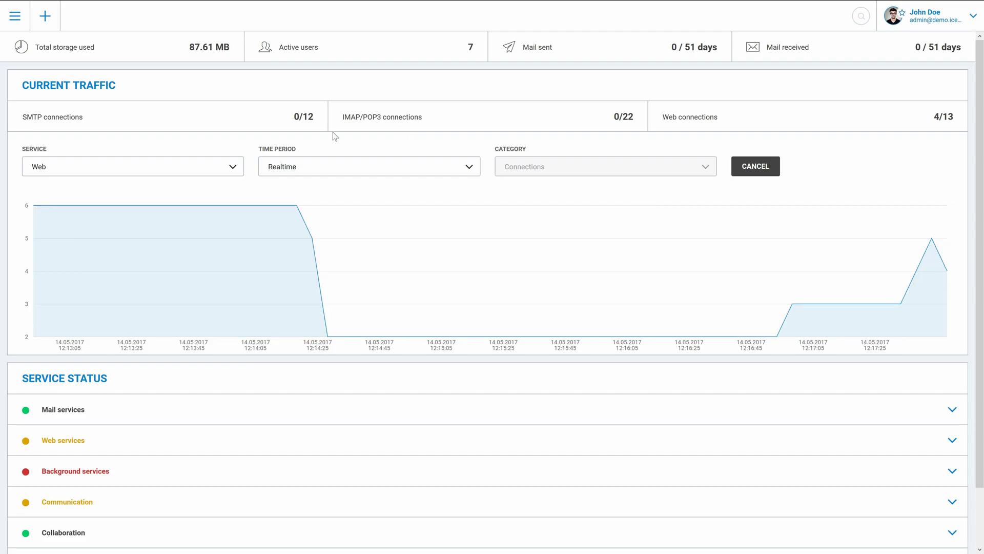
Create the domain academy.icewarptest.com and scroll through its DNS validation results
click(48, 25)
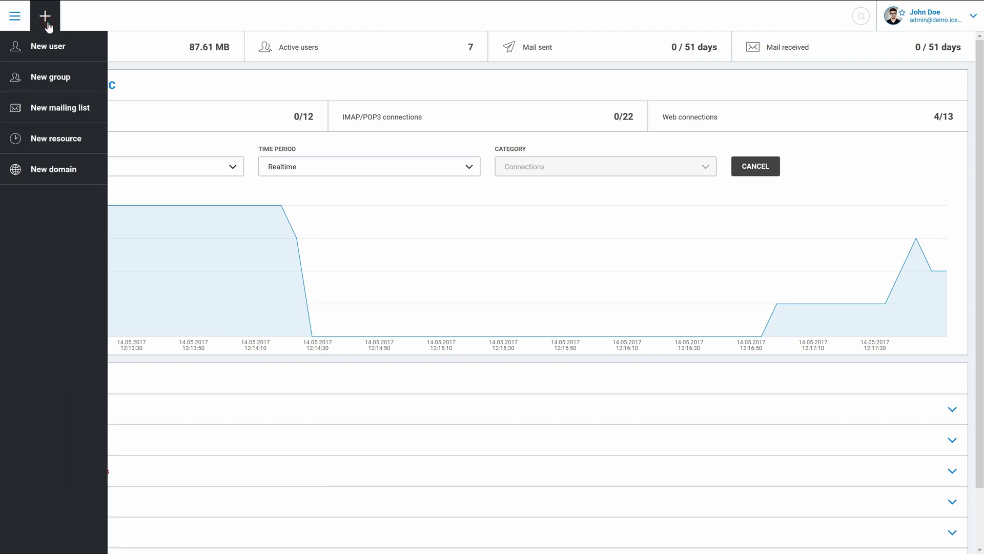
click(70, 170)
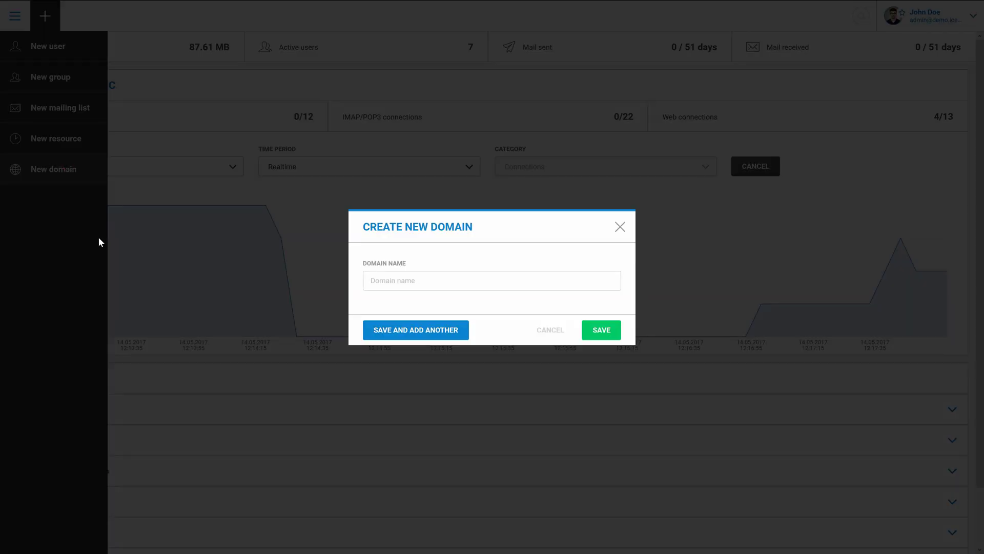
click(376, 289)
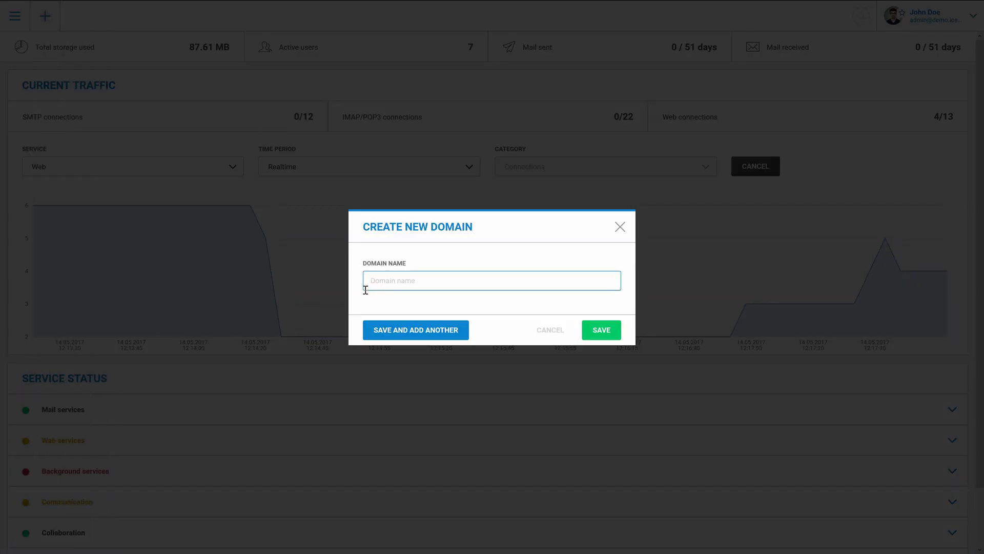
text(academy.icewarptest.com)
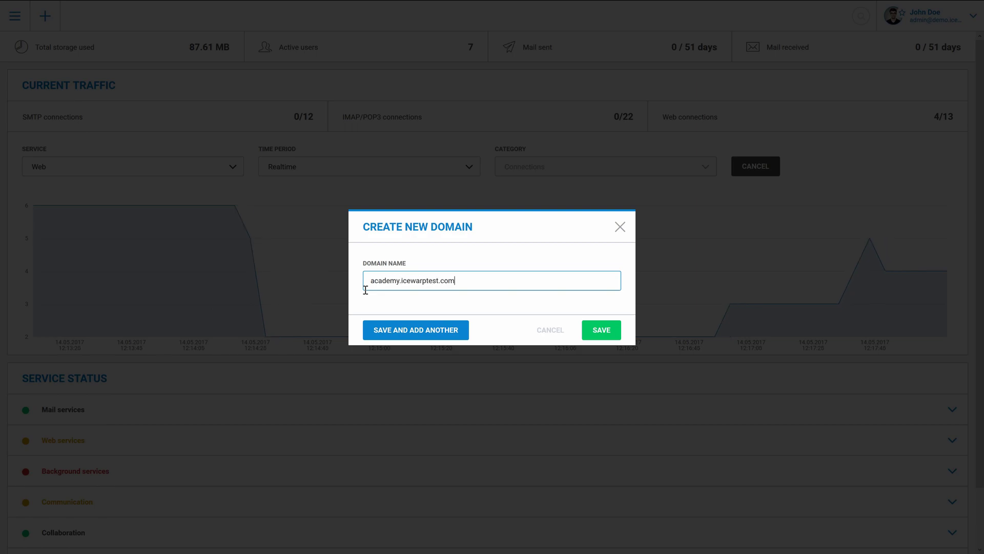
click(597, 334)
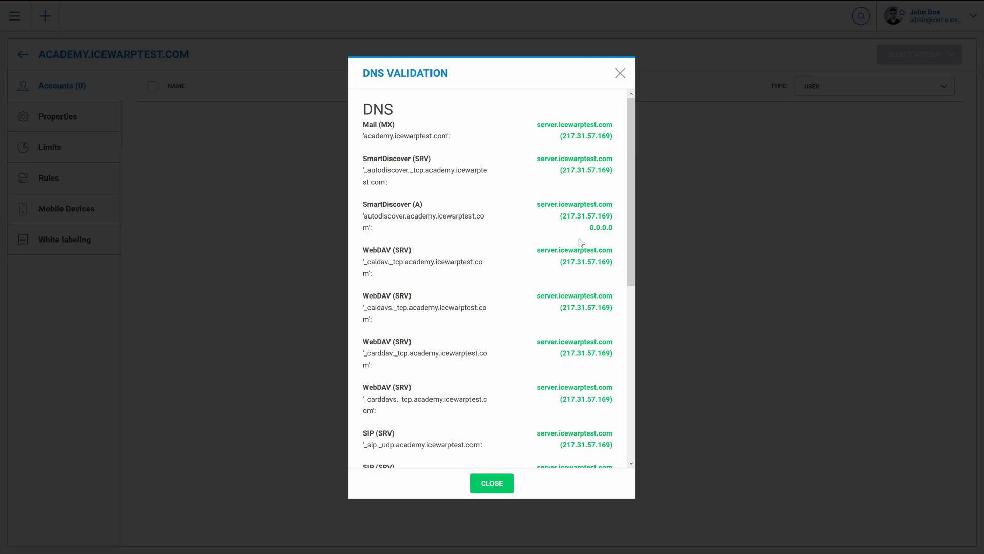
scroll(546, 333, down, 4)
scroll(546, 333, down, 2)
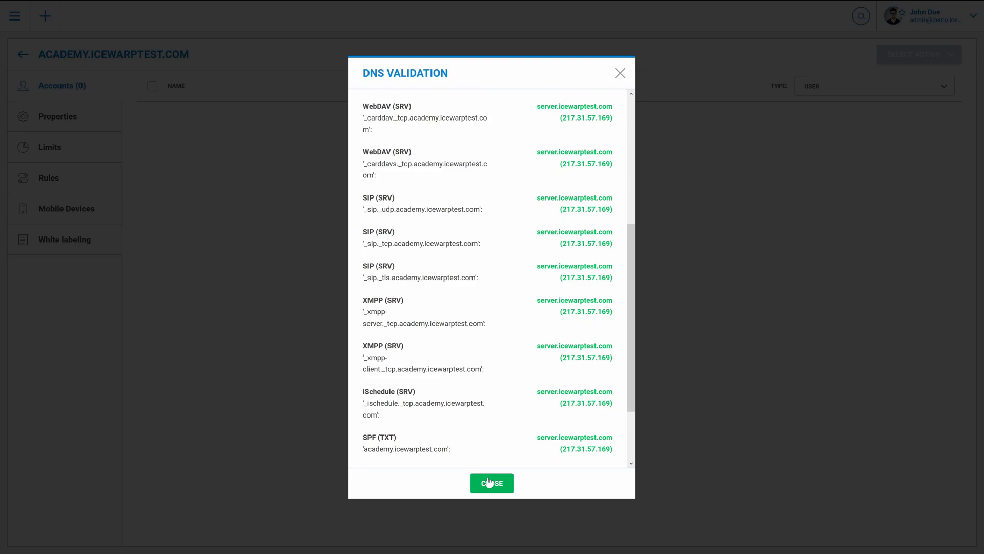
Close the DNS results and start a new user, entering first name, last name and alias
click(489, 481)
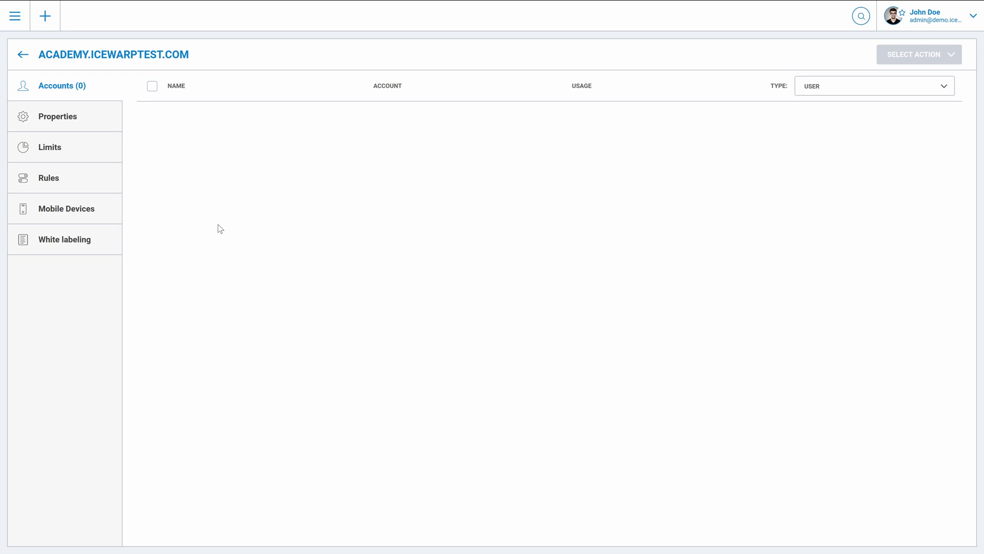
click(46, 19)
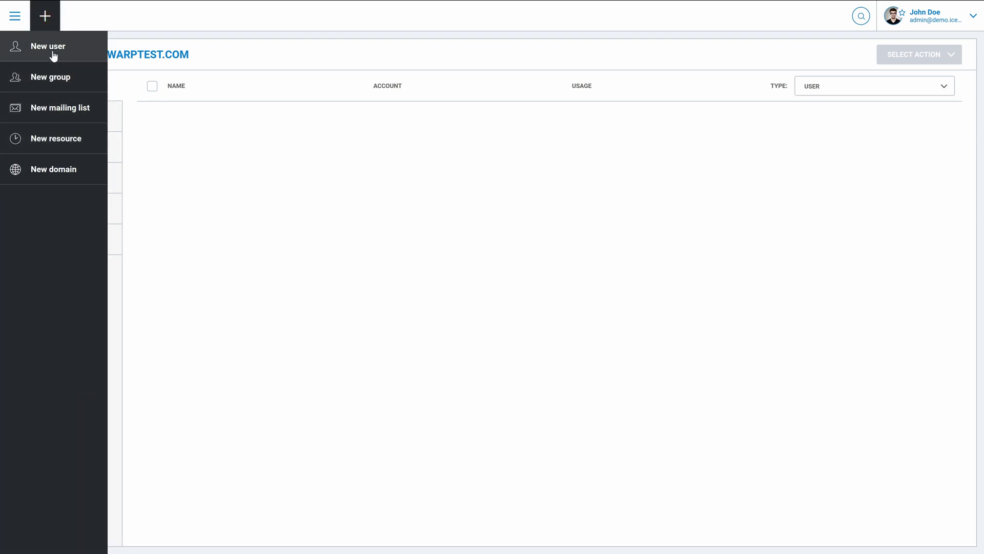
click(54, 55)
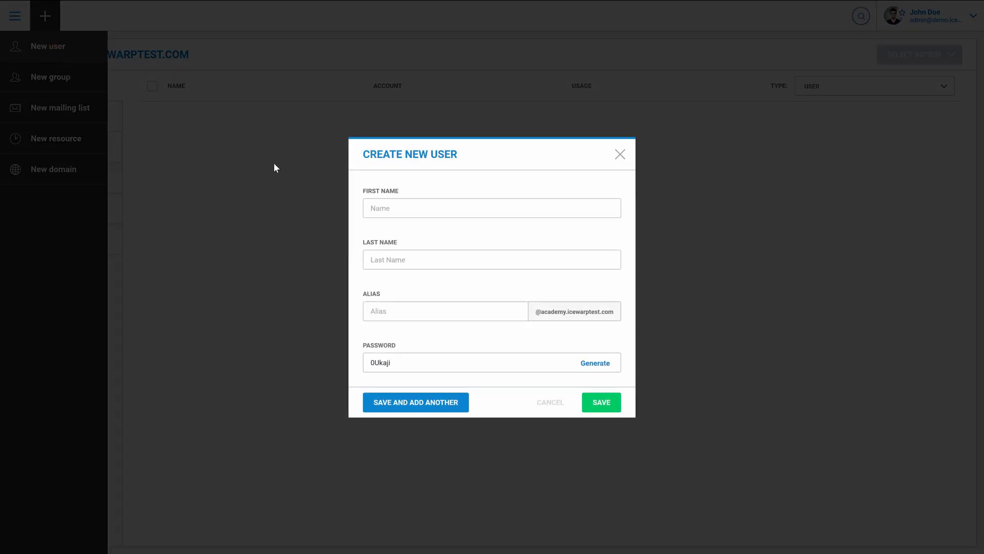
click(373, 208)
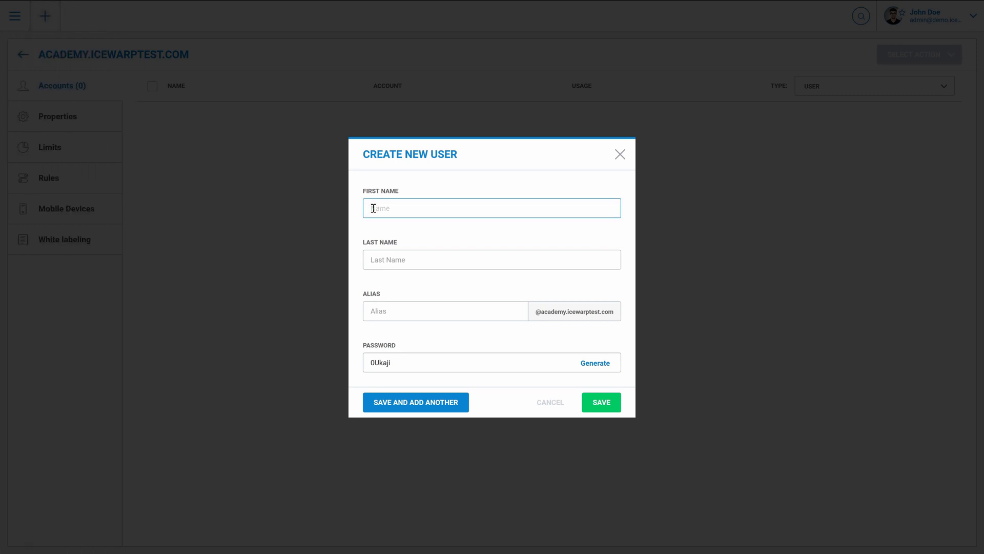
text(John)
key(Tab)
text(Doe)
key(Tab)
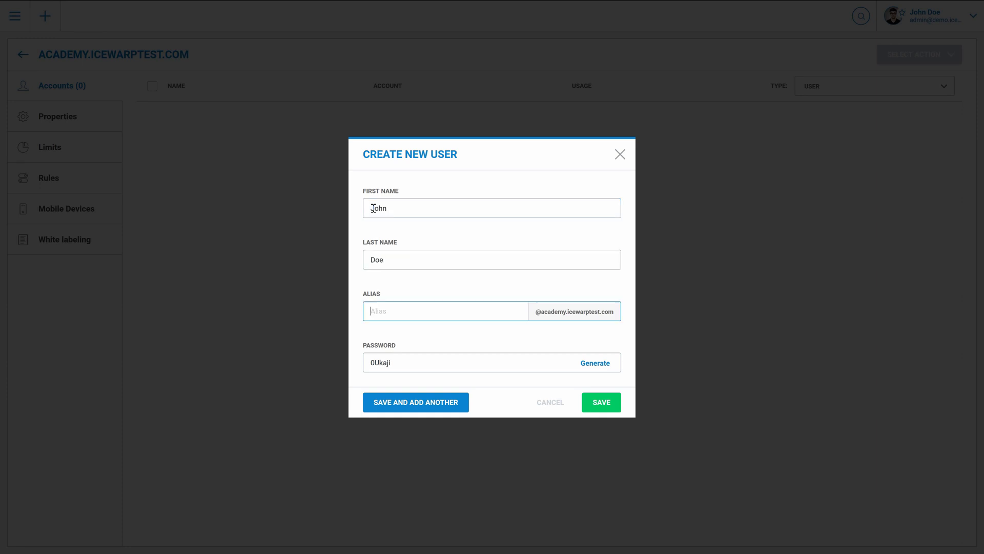
text(doe.john)
Save the new user, keeping the account type as User
click(602, 402)
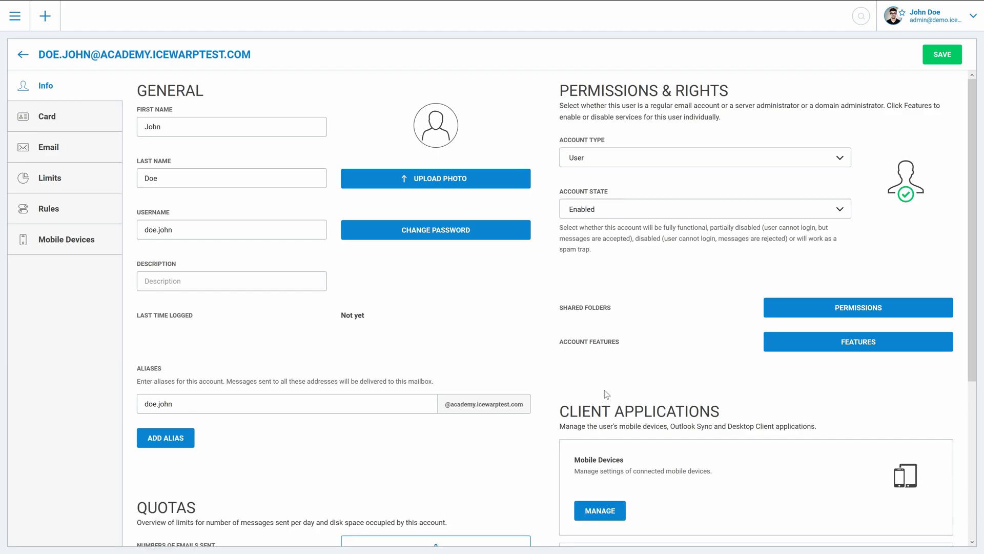
click(693, 159)
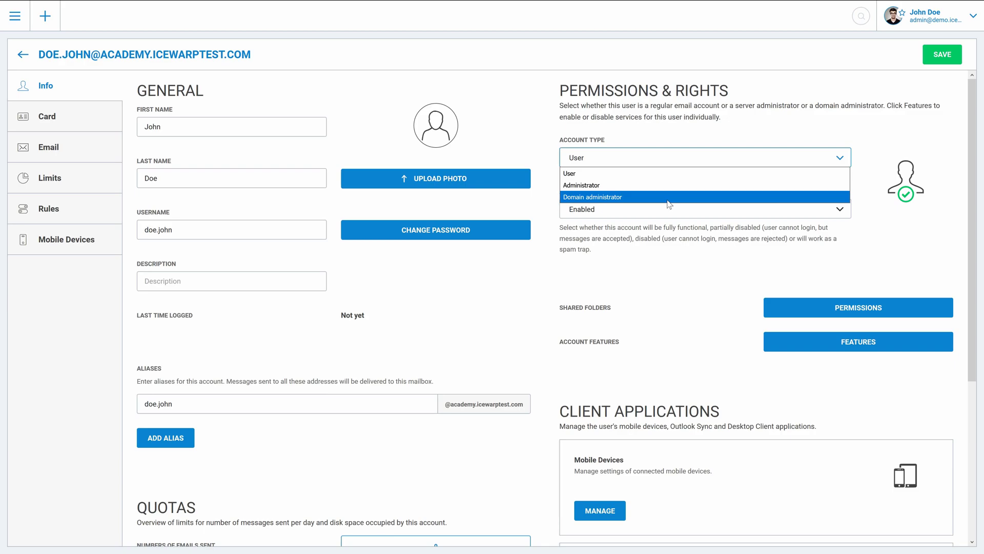
click(658, 261)
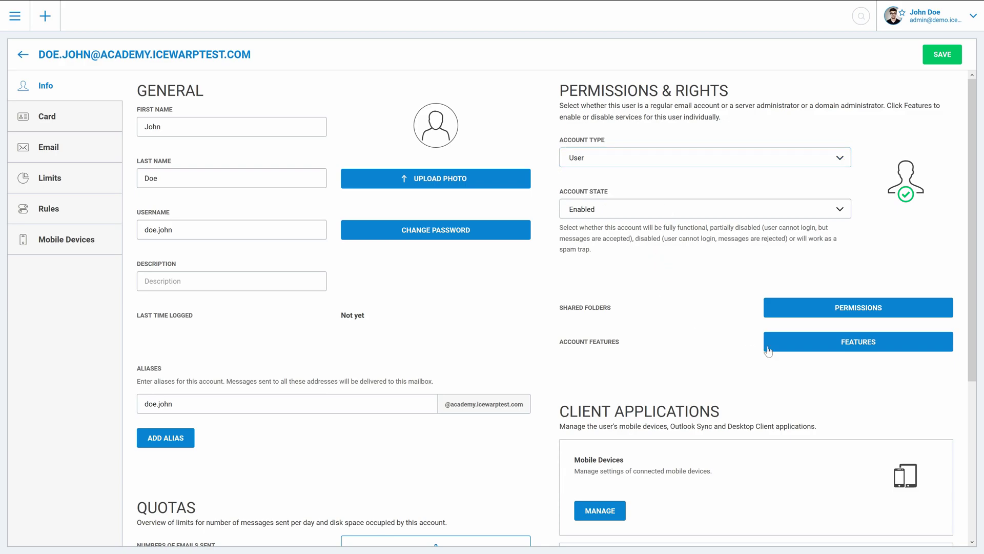
Review the user's Security, Messaging, TeamChat and WebClient features and save them
click(793, 351)
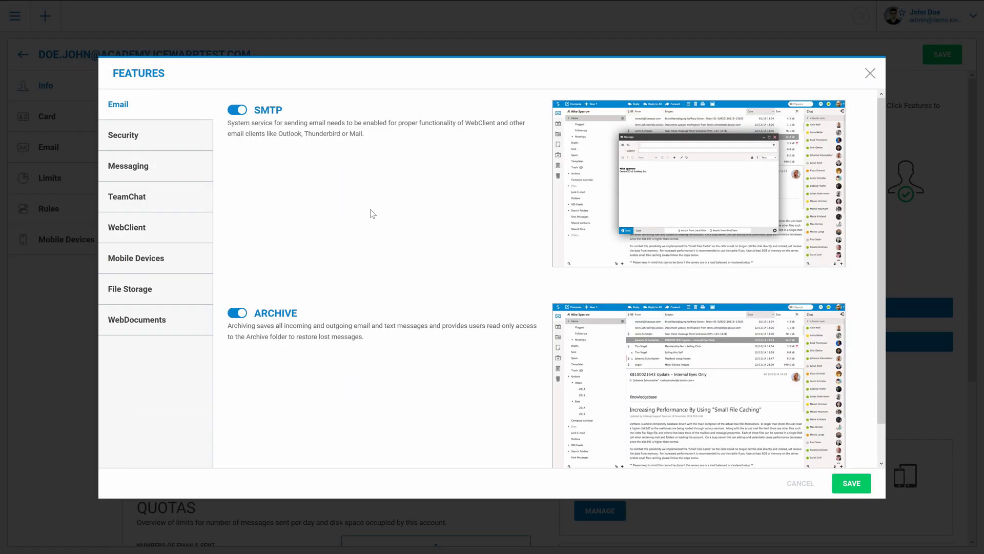
click(183, 146)
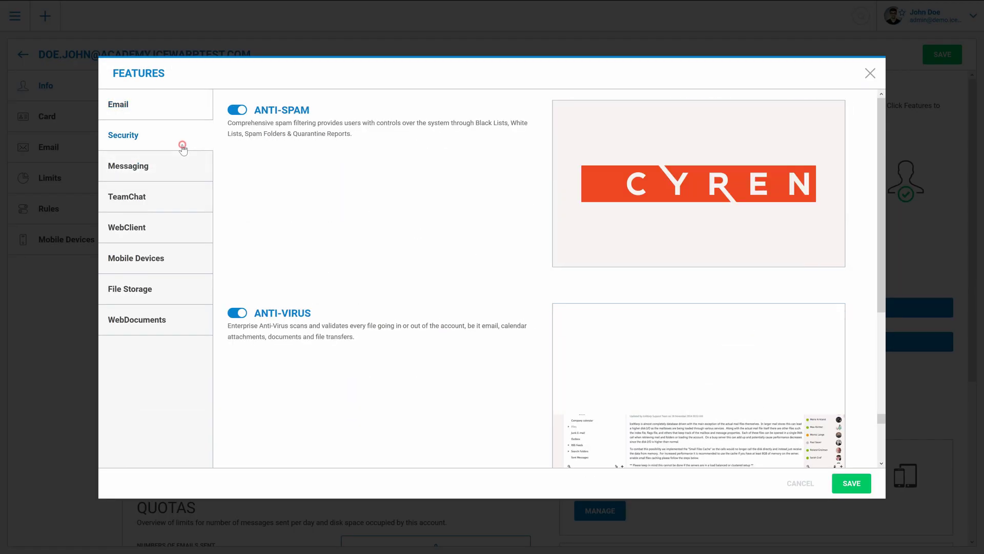
click(183, 178)
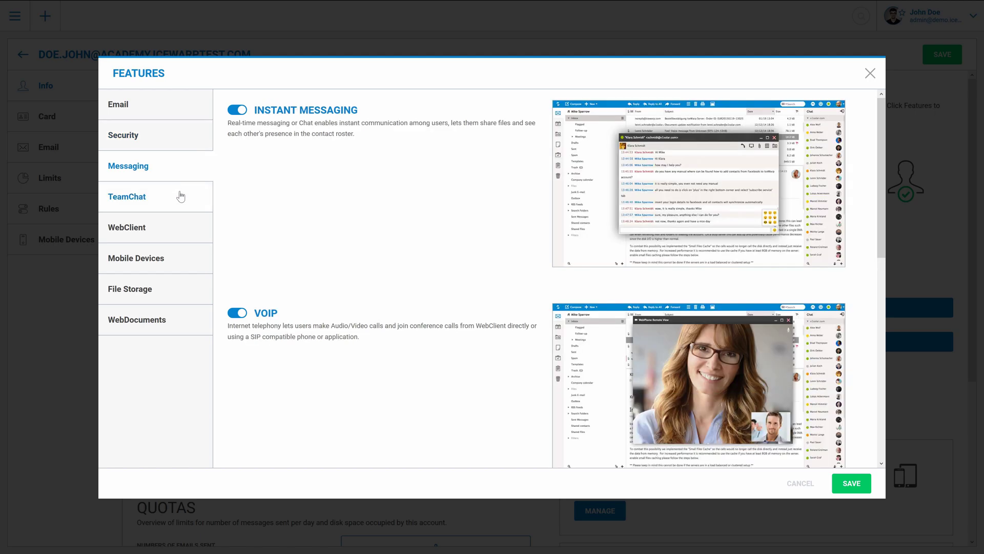
click(180, 192)
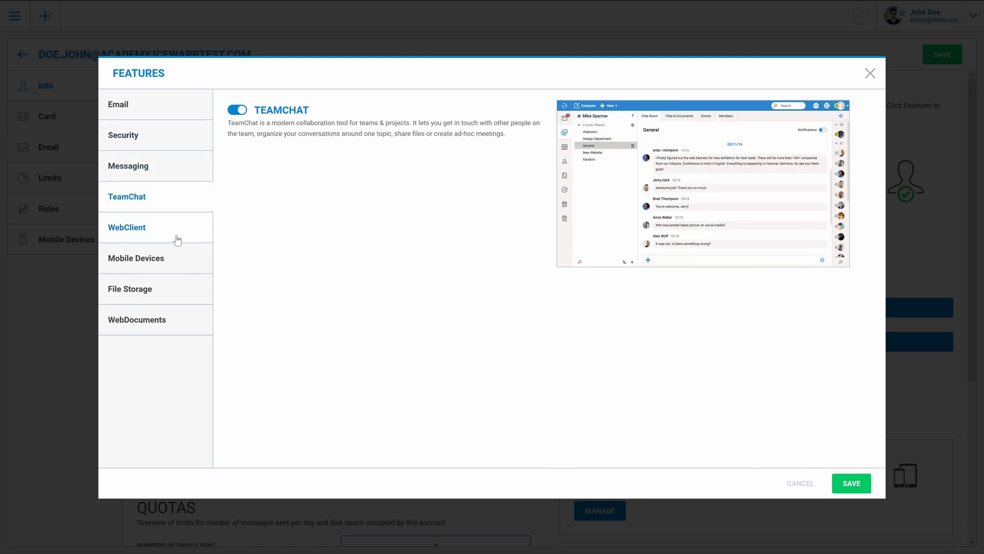
click(176, 236)
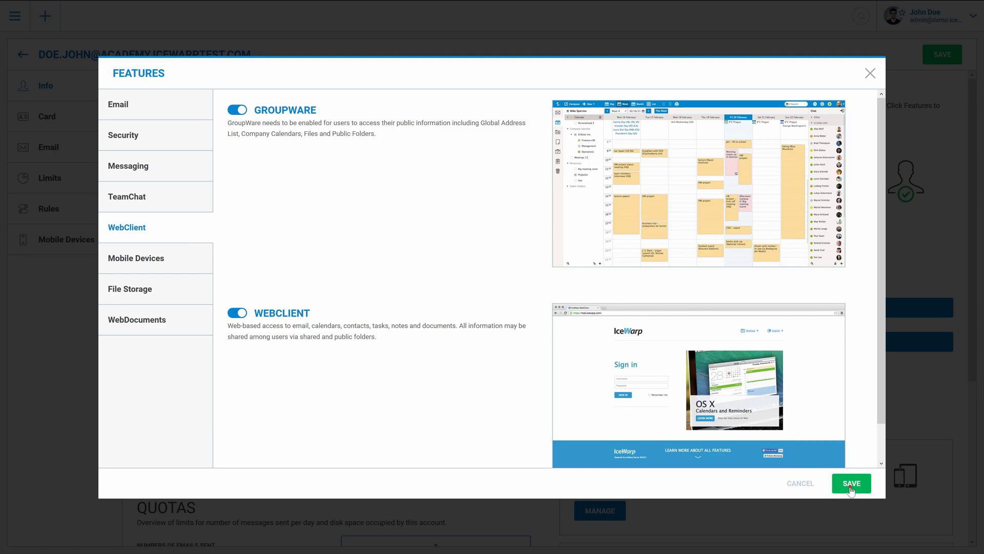
click(851, 484)
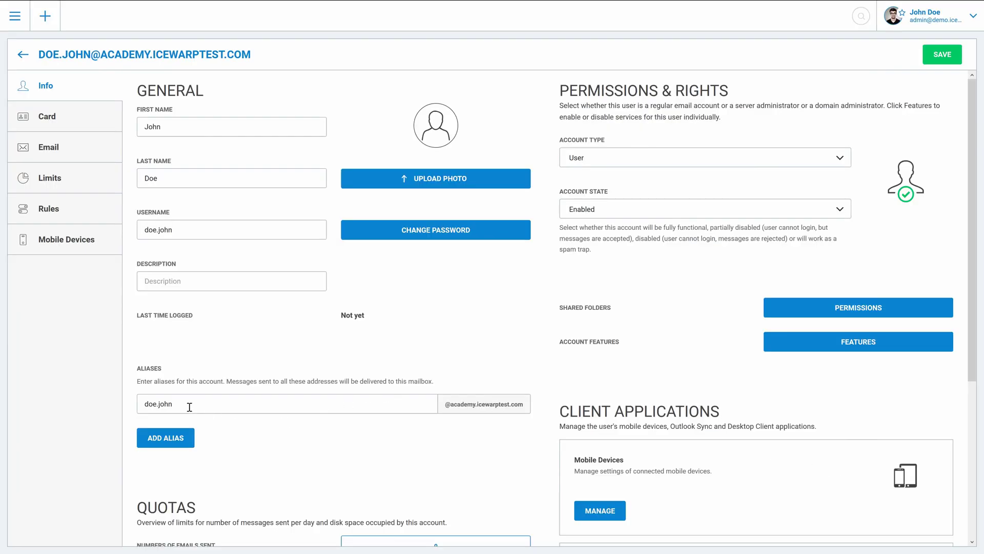
Add three more name-based aliases in new alias fields and save the account
click(176, 439)
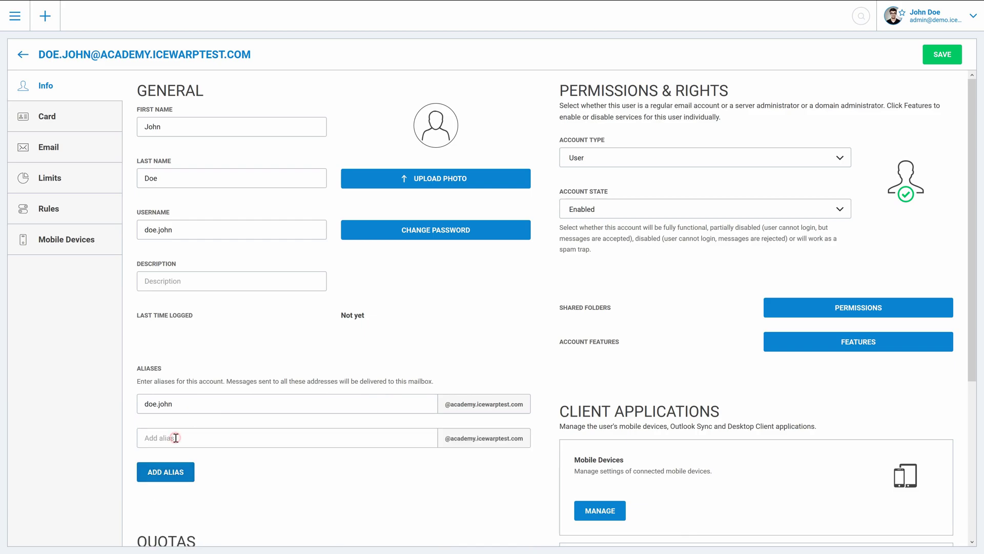
text(doe)
click(146, 471)
text(john)
click(150, 506)
text(john.doe)
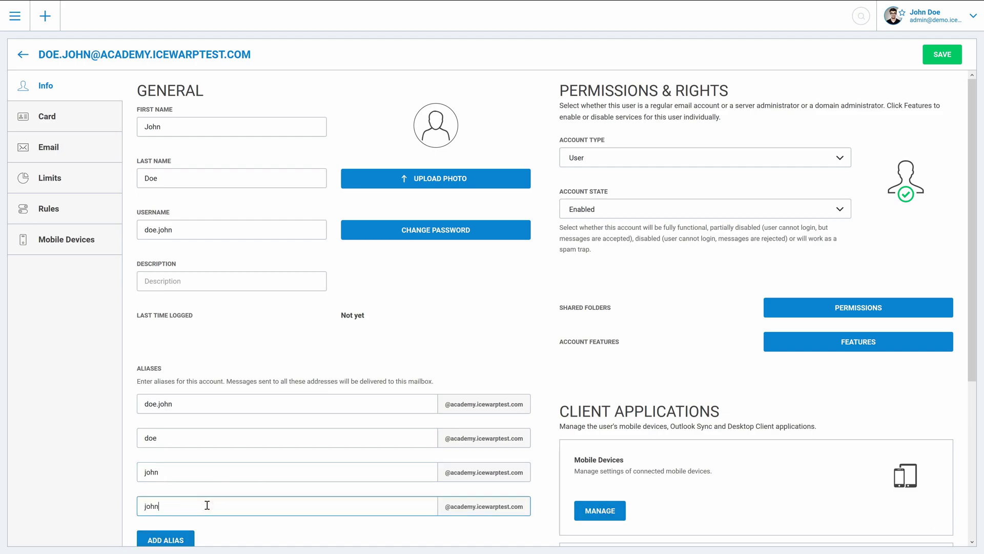
scroll(220, 489, down, 2)
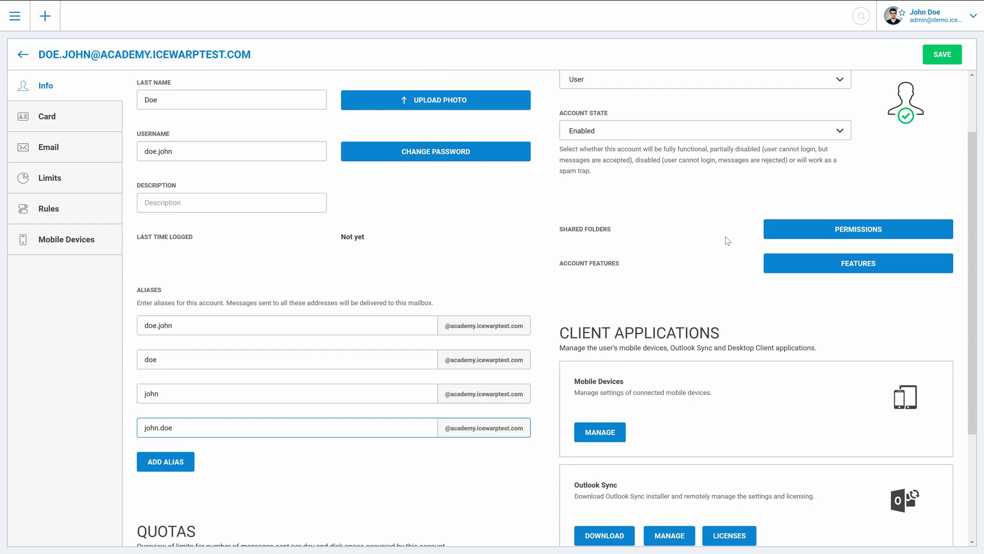
click(927, 62)
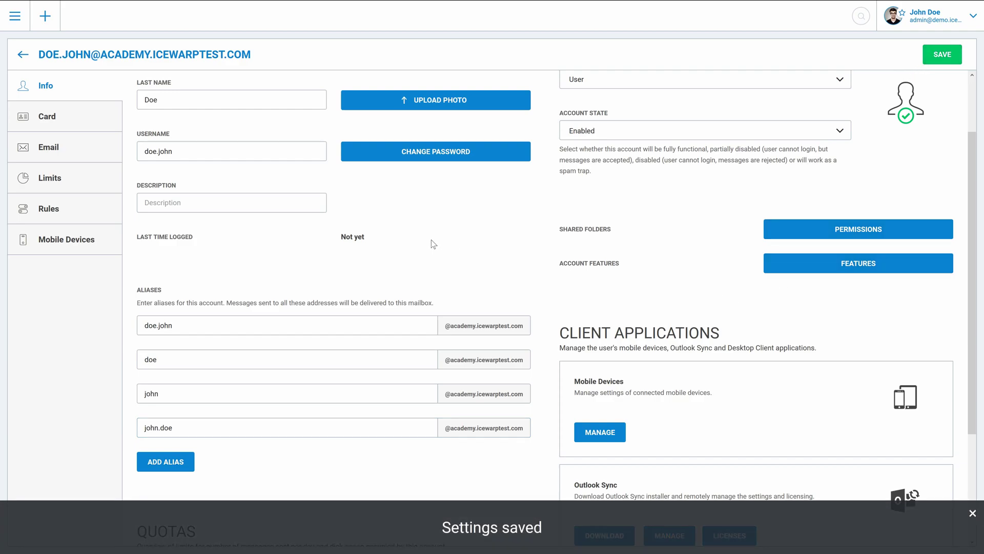
scroll(422, 291, up, 2)
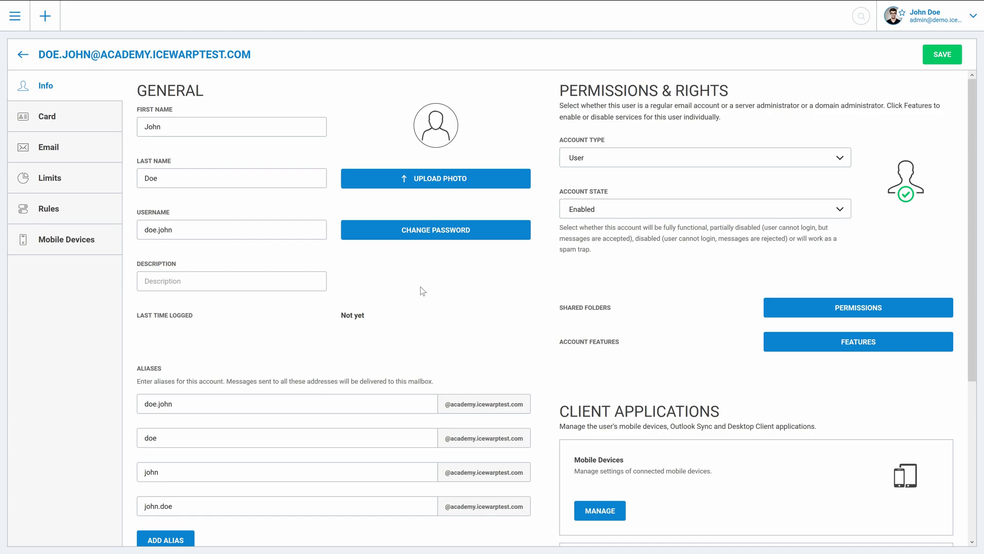
From the domain's account list, create and save the group edu with alias edu
click(22, 54)
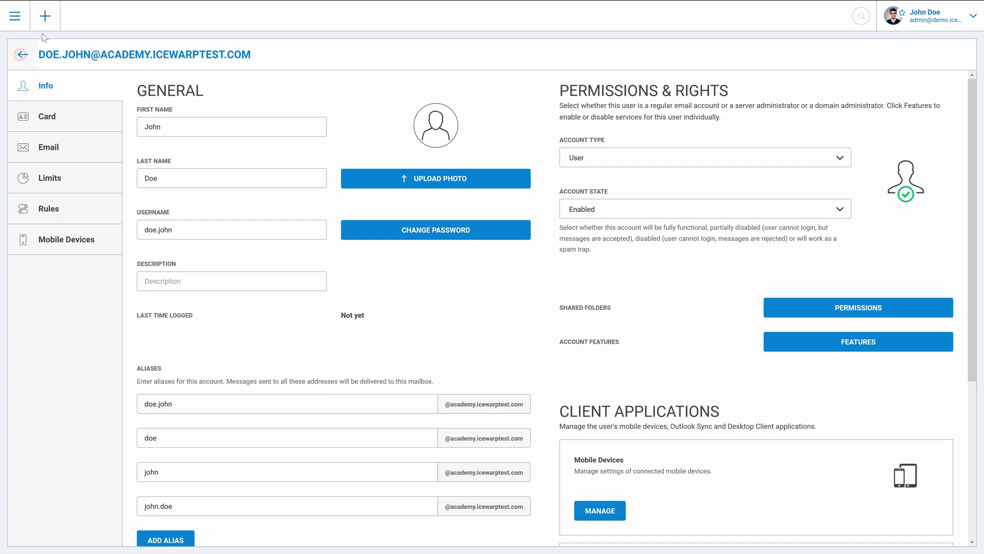
click(46, 25)
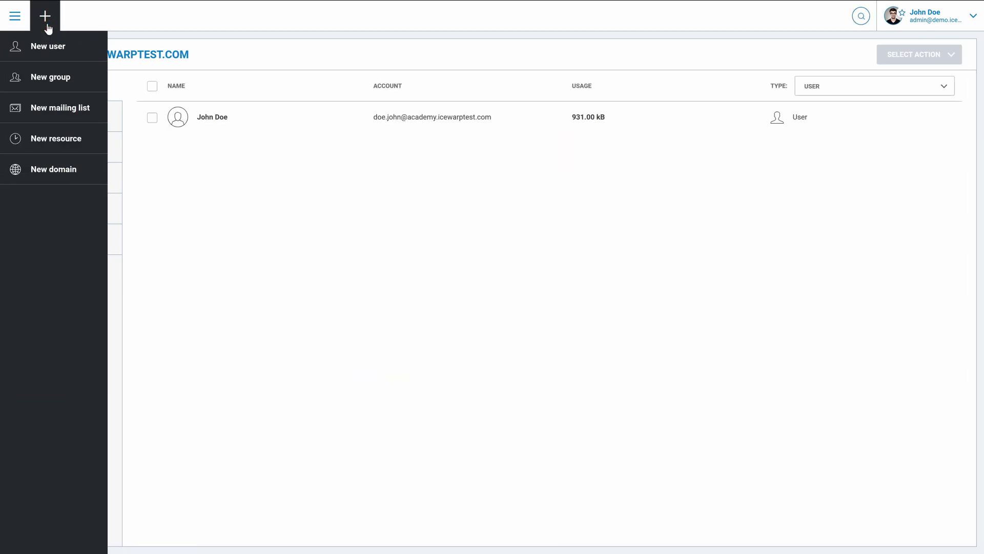
click(54, 77)
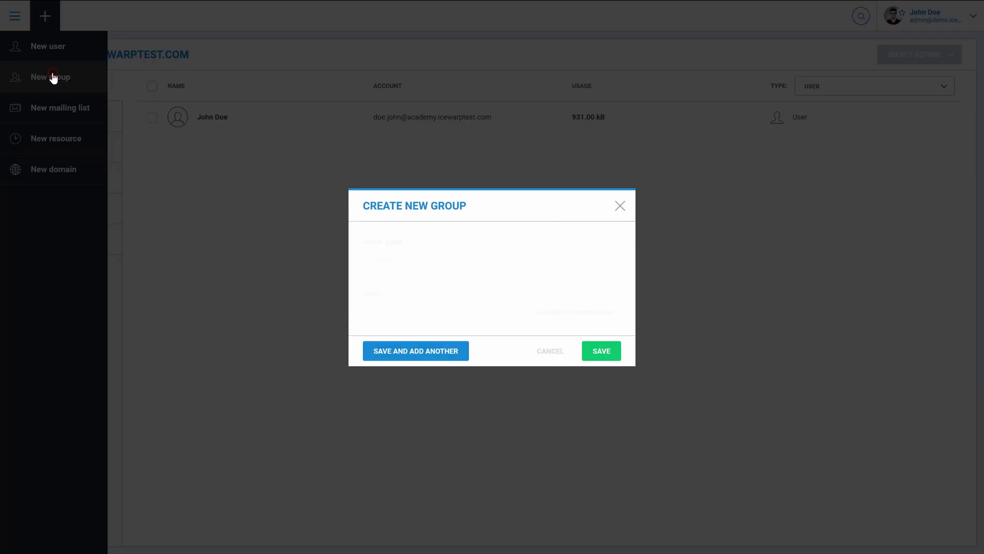
click(378, 261)
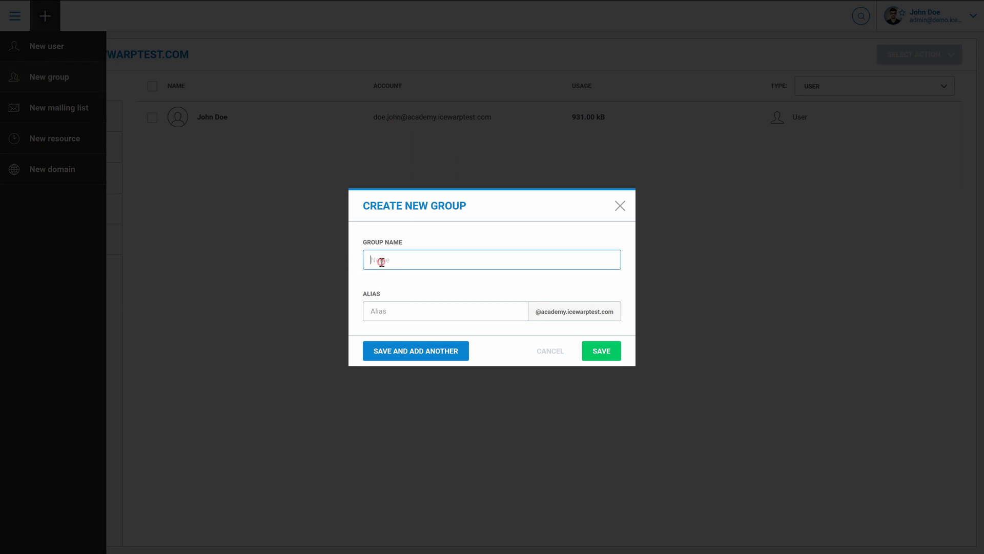
text(edu)
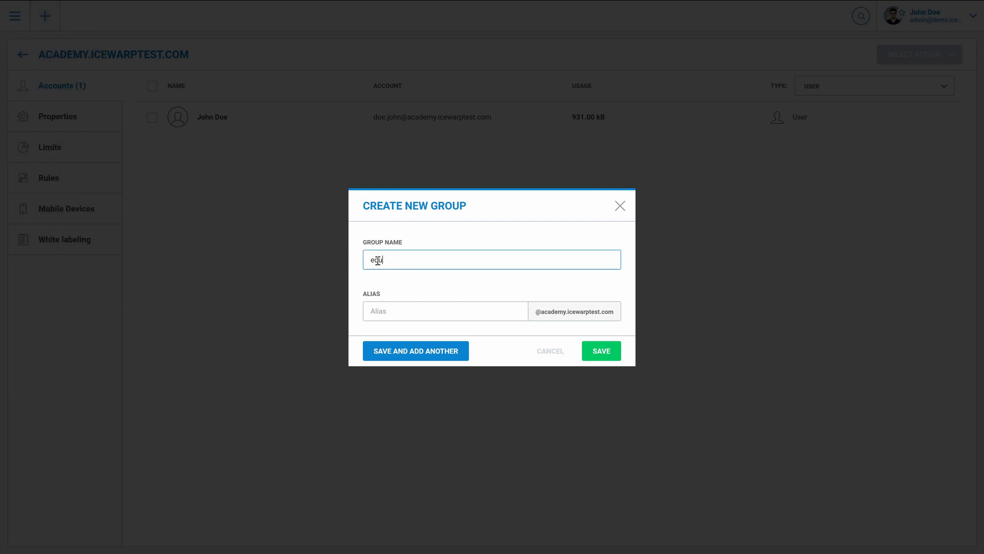
key(Tab)
text(edu)
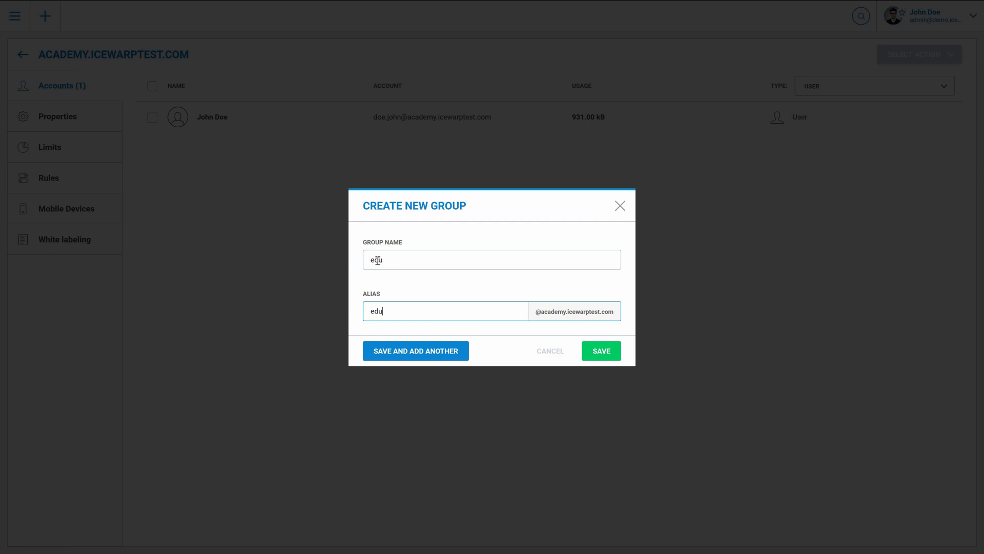
click(618, 352)
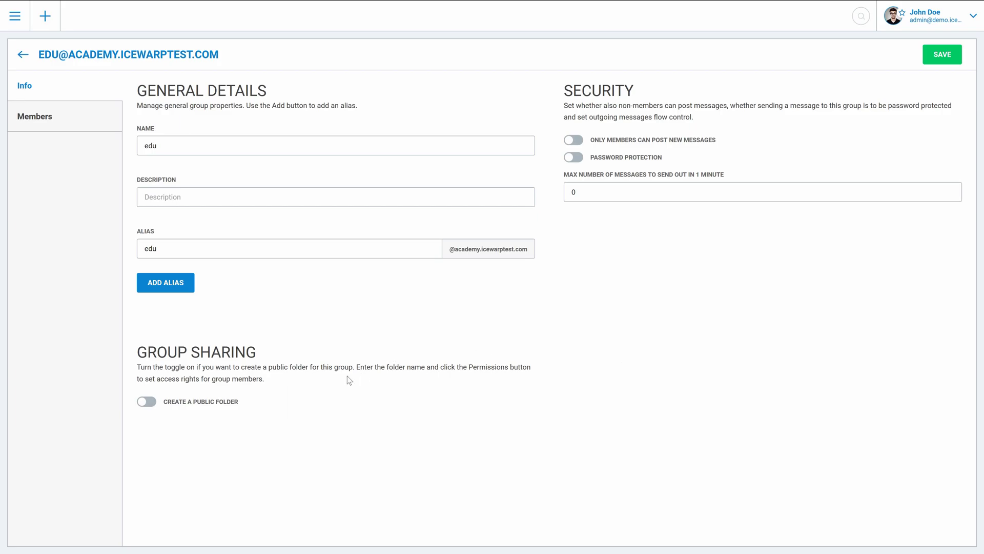
Turn on the group's public folder and name it edu
click(147, 402)
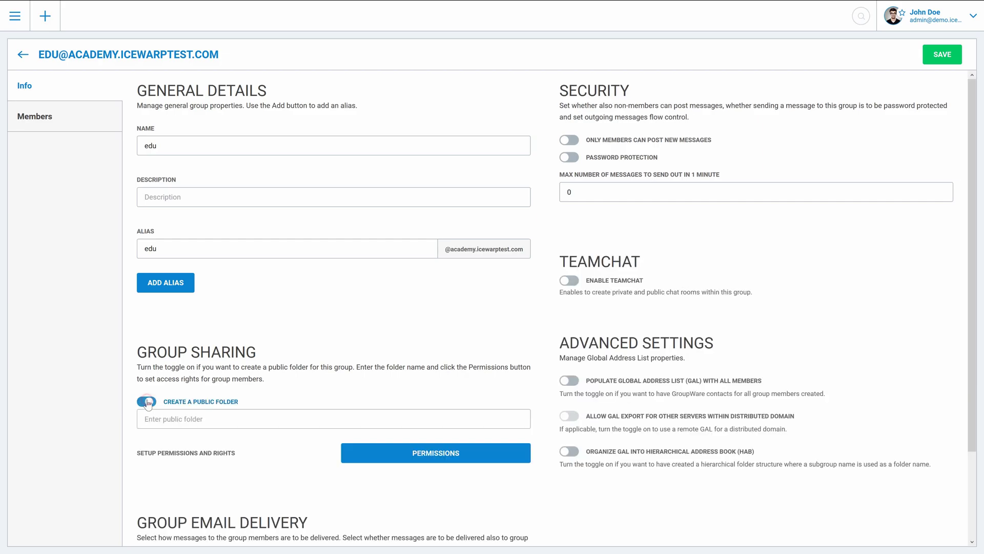
click(164, 421)
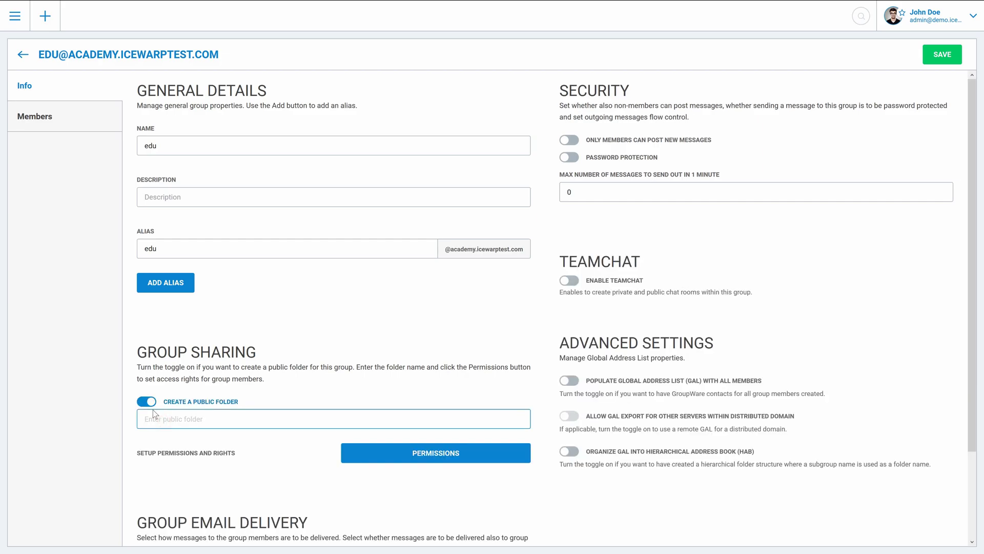
text(edu)
scroll(153, 411, down, 2)
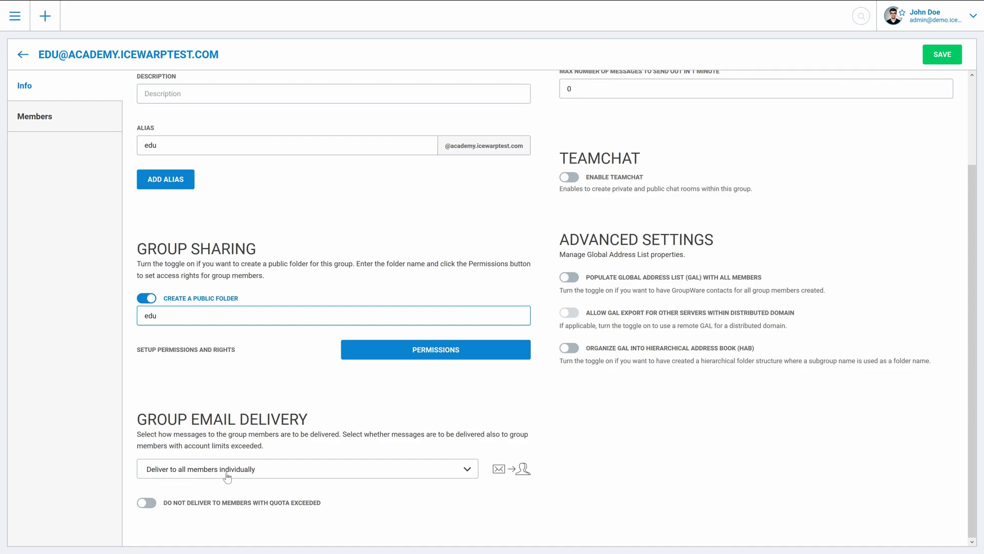
scroll(553, 278, up, 2)
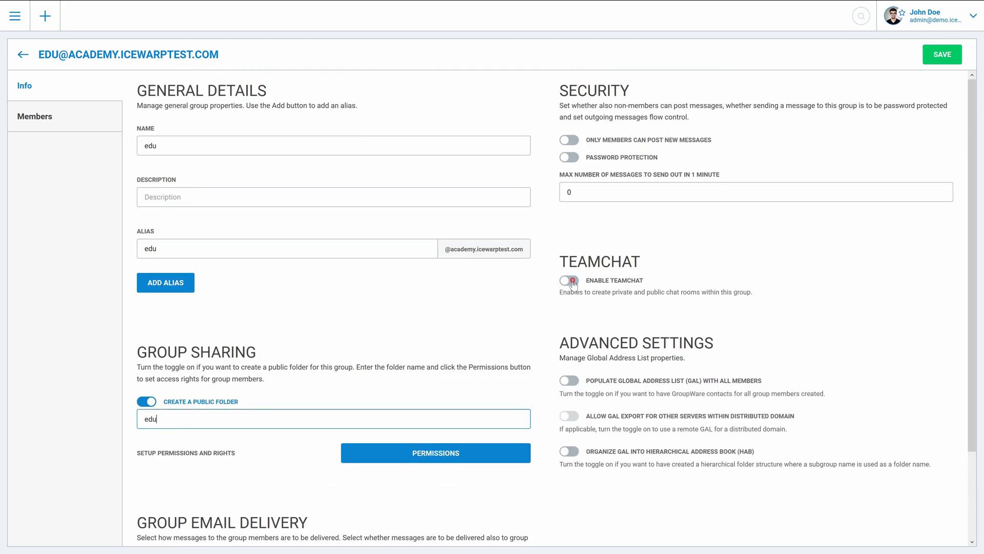
Enable TeamChat and Populate GAL with all members, then save the group
click(571, 281)
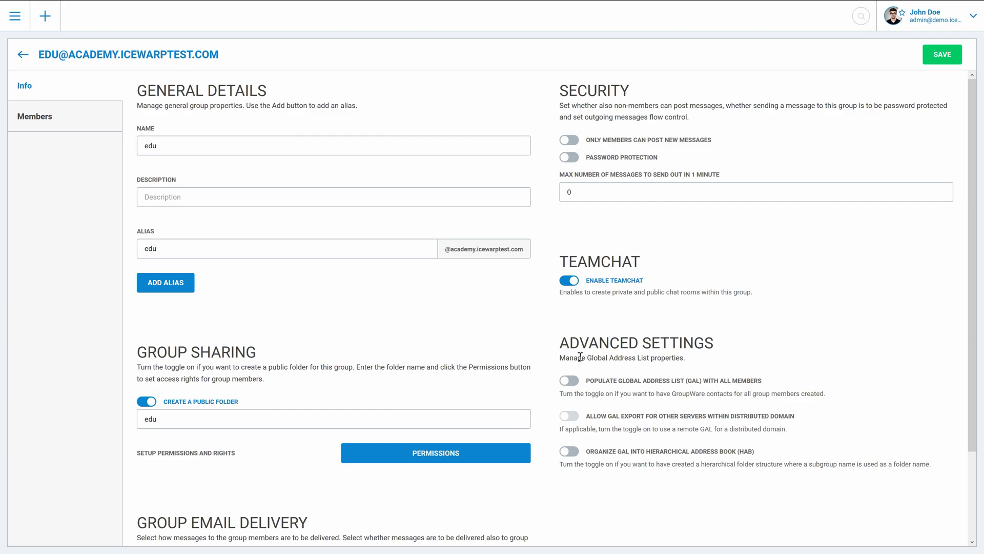
click(571, 382)
click(942, 61)
Open edu's member list and add the academy.icewarptest.com domain as a member
click(45, 121)
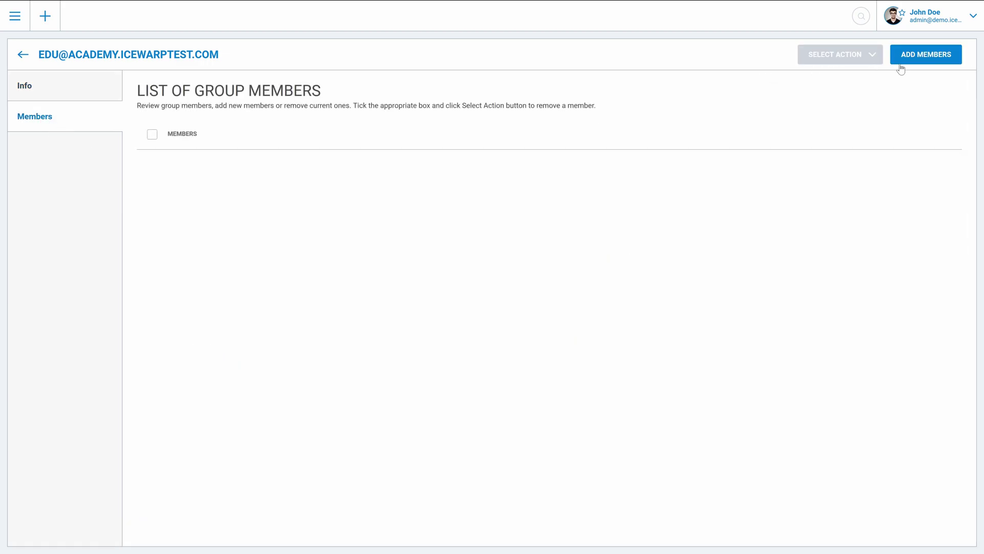
click(932, 61)
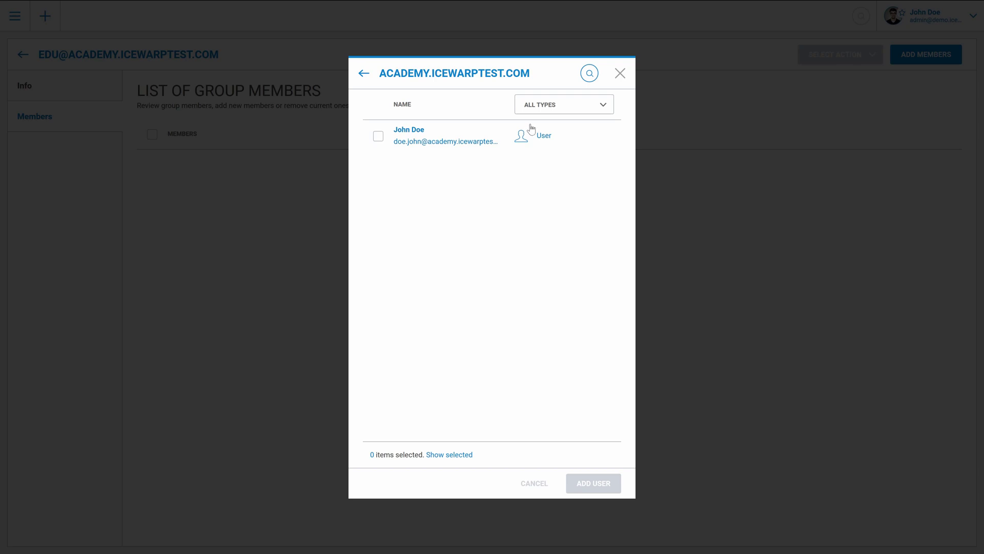
click(550, 115)
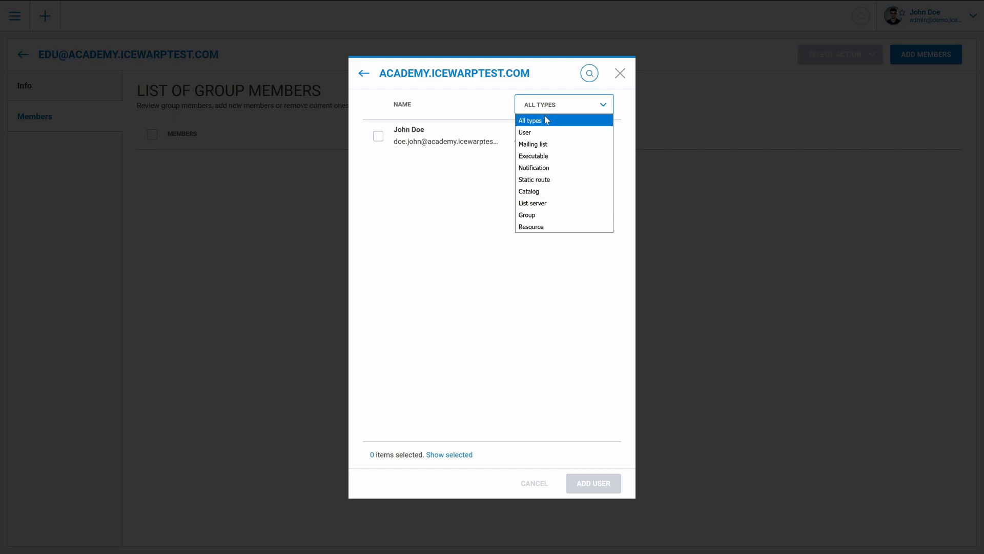
click(360, 74)
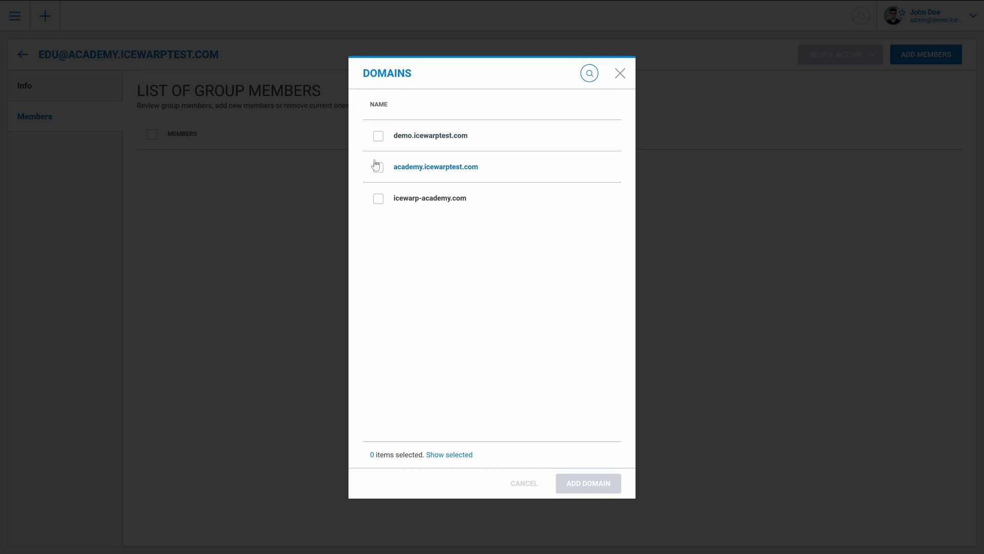
click(377, 166)
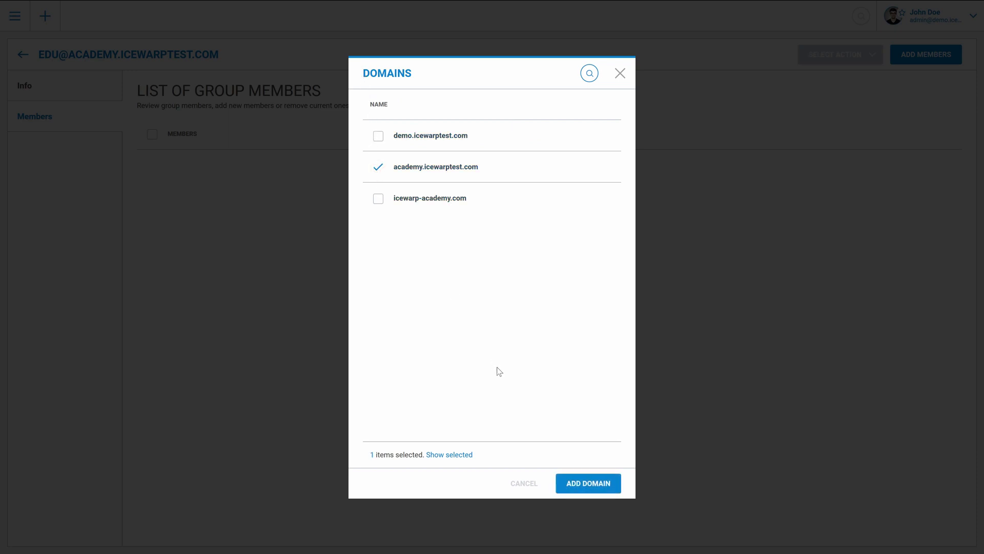
click(569, 484)
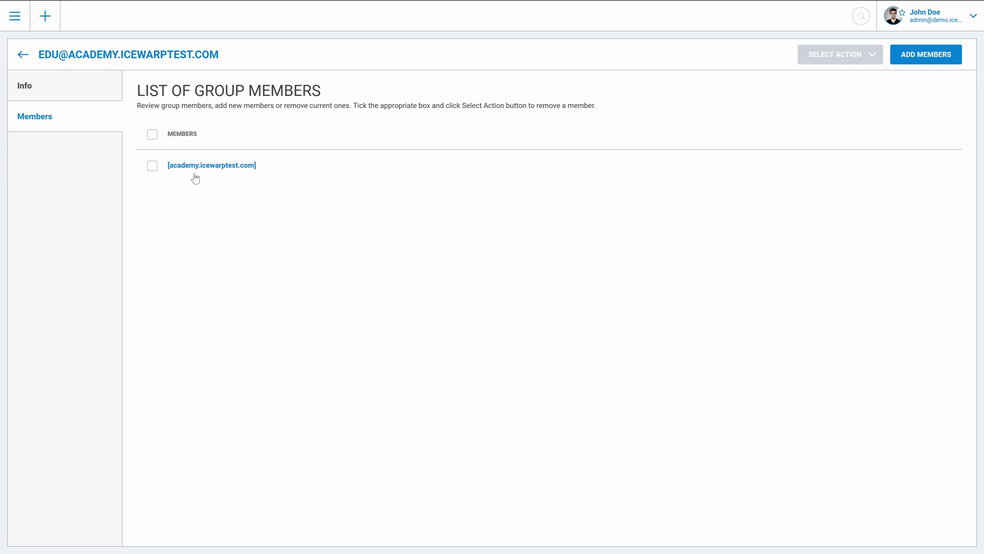
Add the first demo.icewarptest.com user, the HR group and the paris_room resource as members
click(912, 57)
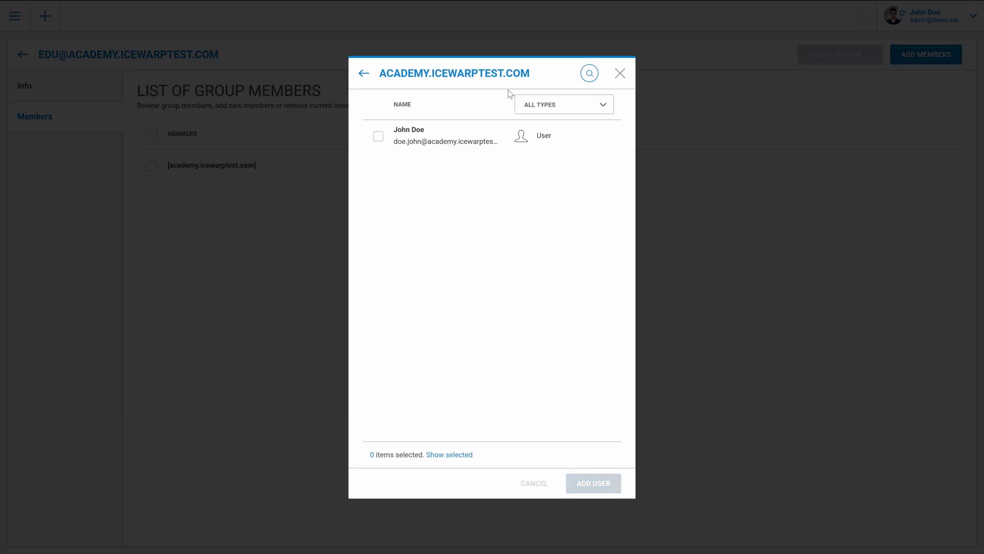
click(363, 72)
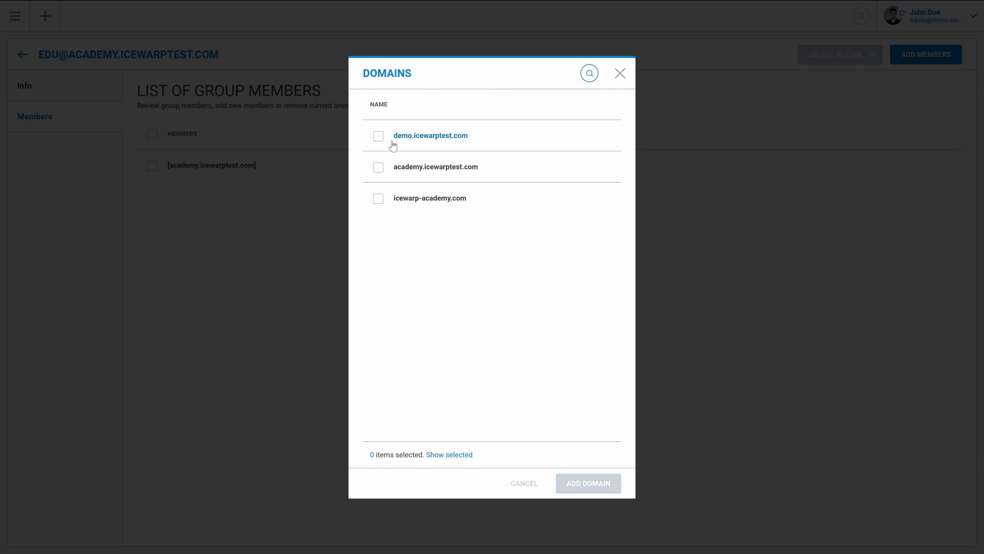
click(395, 137)
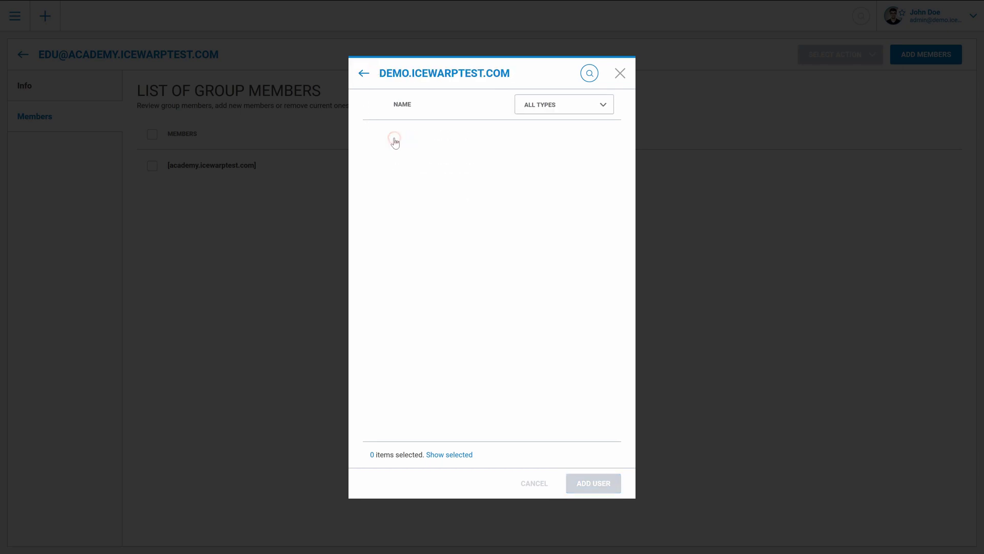
click(380, 139)
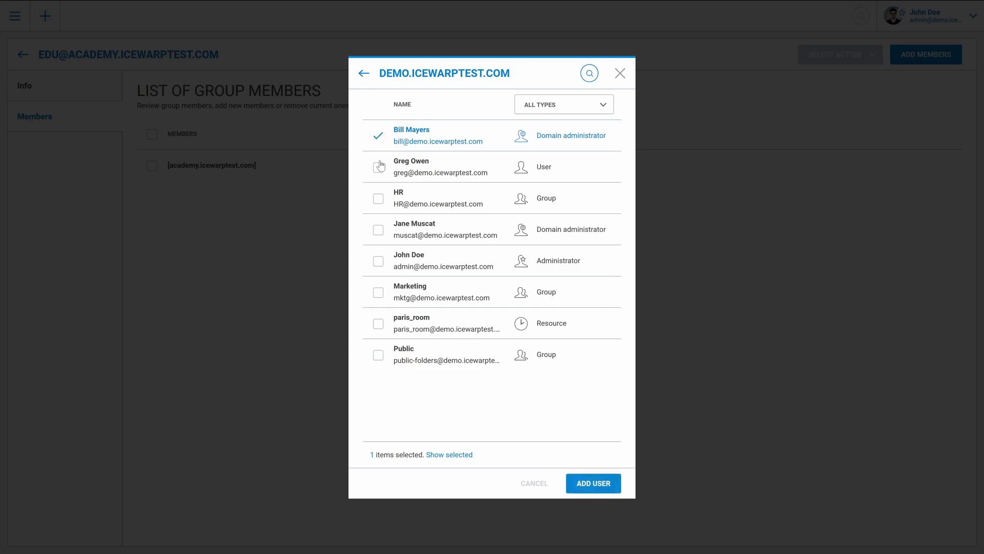
click(379, 200)
click(379, 324)
click(587, 483)
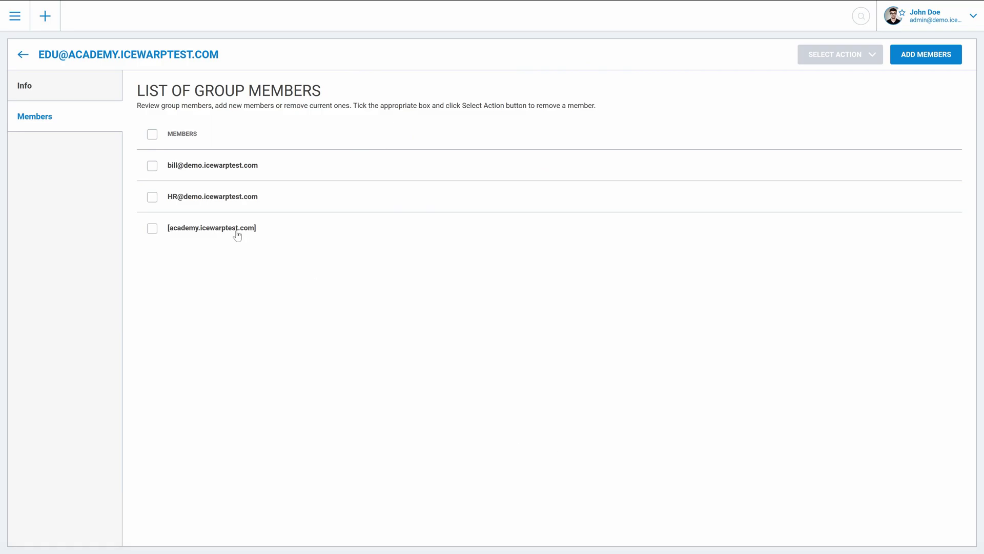
Return to academy.icewarptest.com and set the account type filter to All types
click(22, 55)
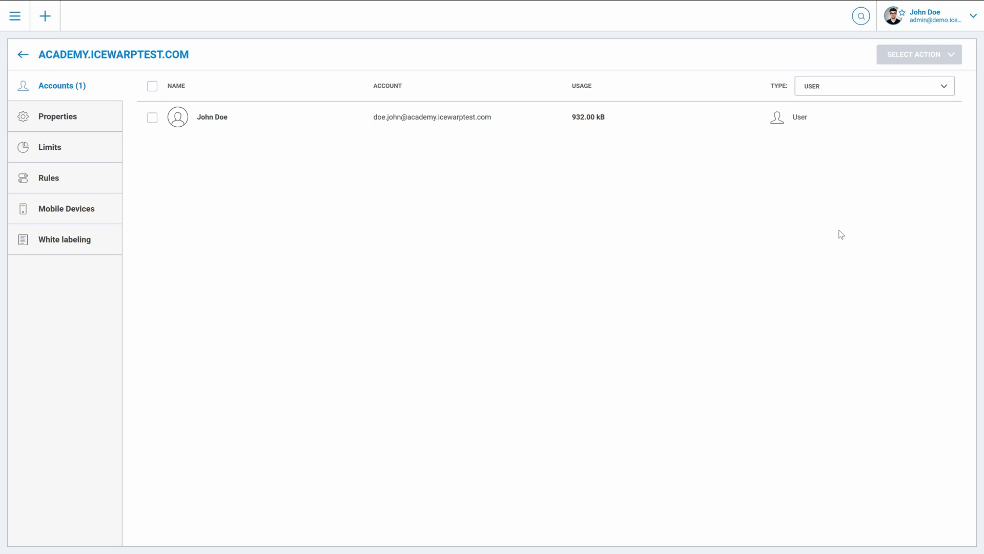
click(865, 90)
click(849, 100)
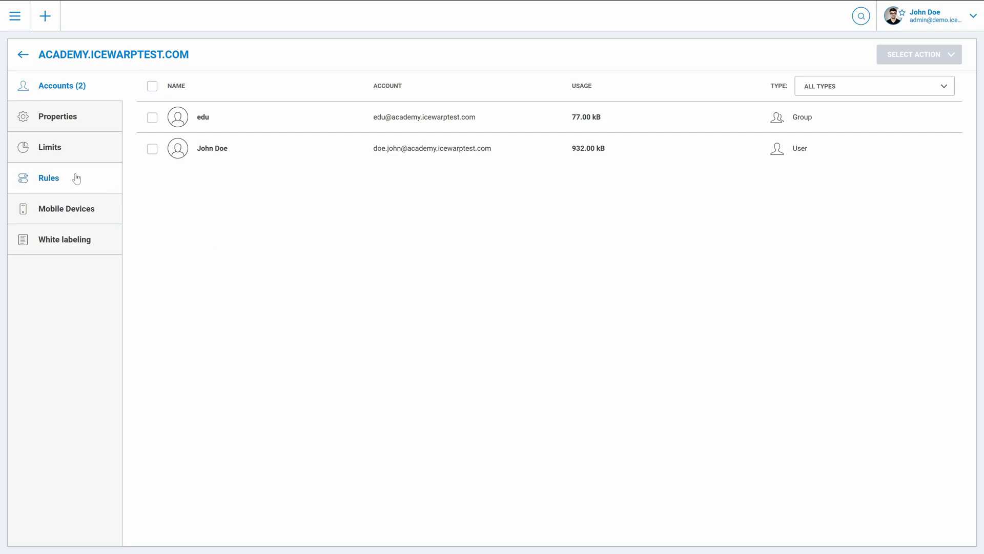
Review the academy.icewarptest.com domain's Properties and Limits, then its White labeling skin settings (orange skin, Prague background)
click(64, 129)
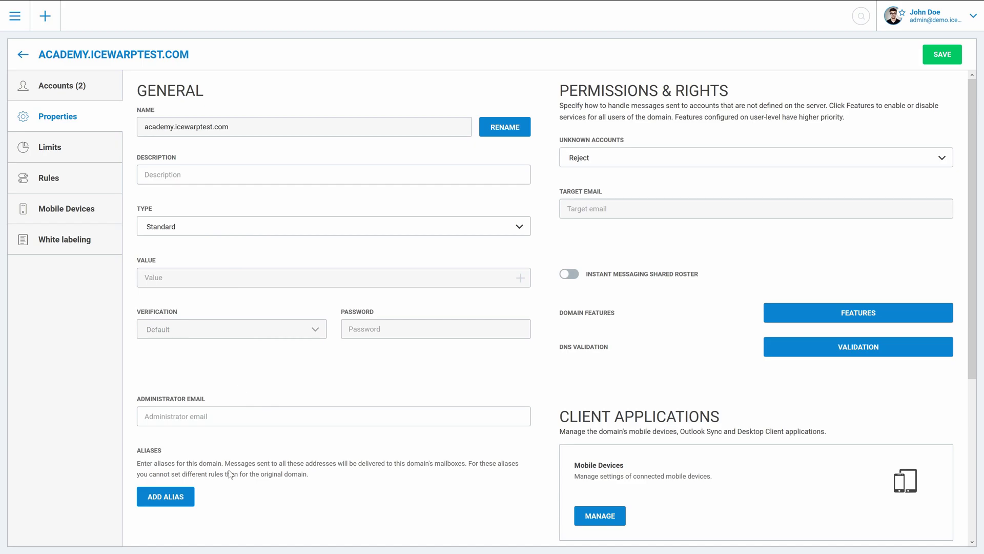
click(75, 155)
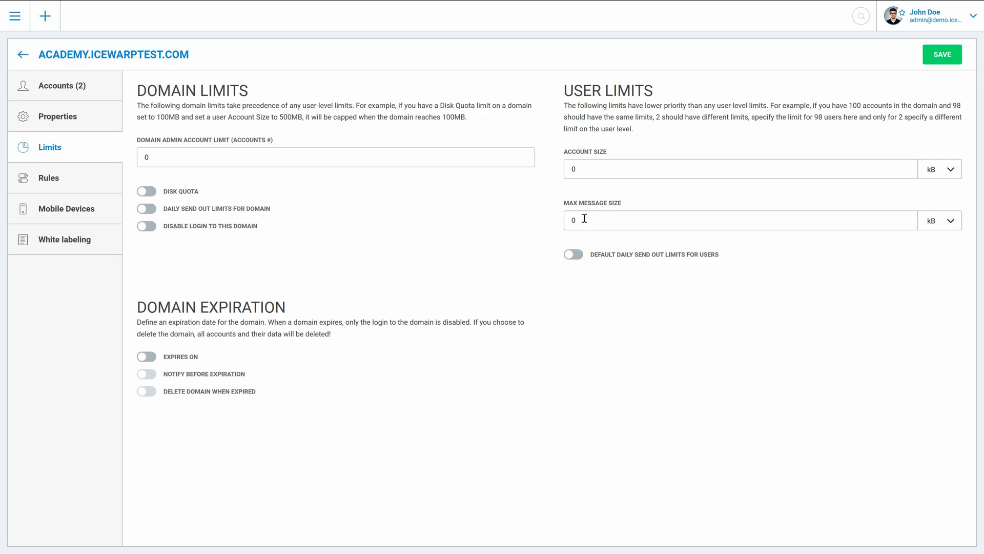
click(75, 240)
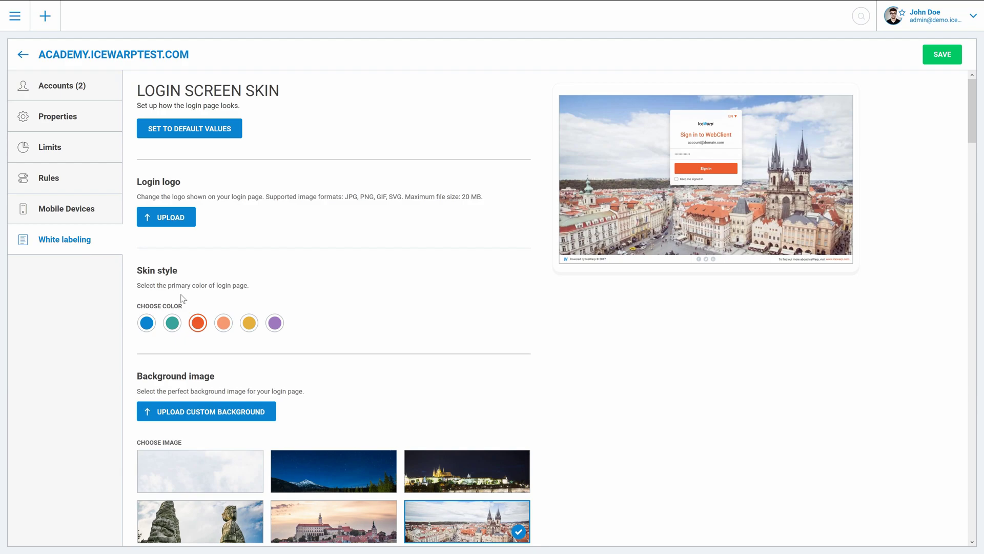
scroll(181, 299, down, 7)
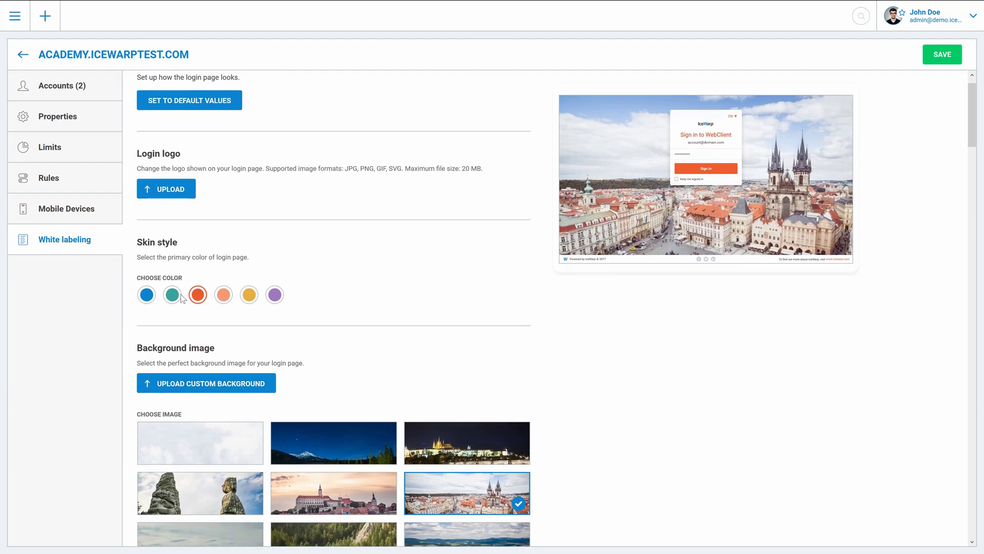
scroll(180, 298, down, 6)
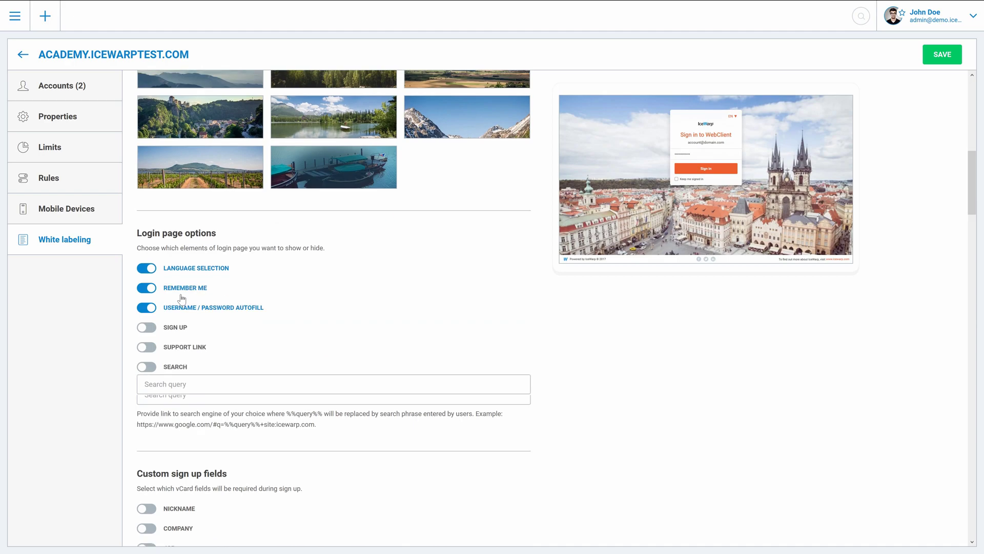
scroll(181, 296, down, 6)
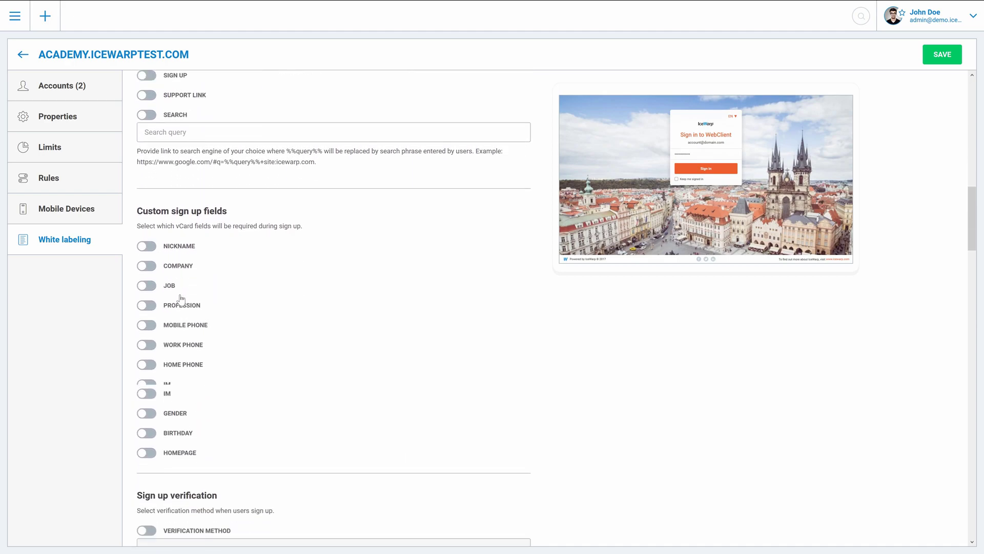
scroll(180, 298, down, 8)
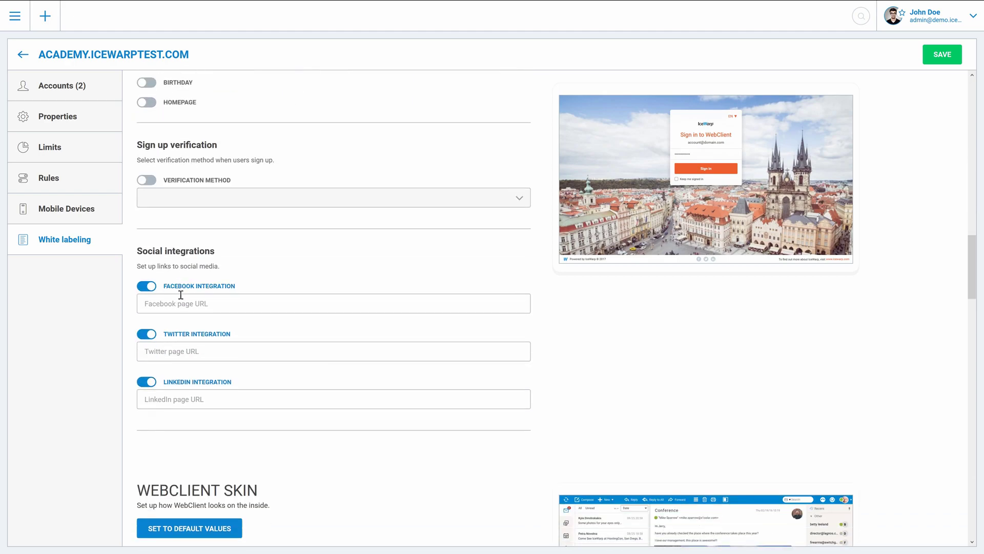
scroll(180, 299, down, 3)
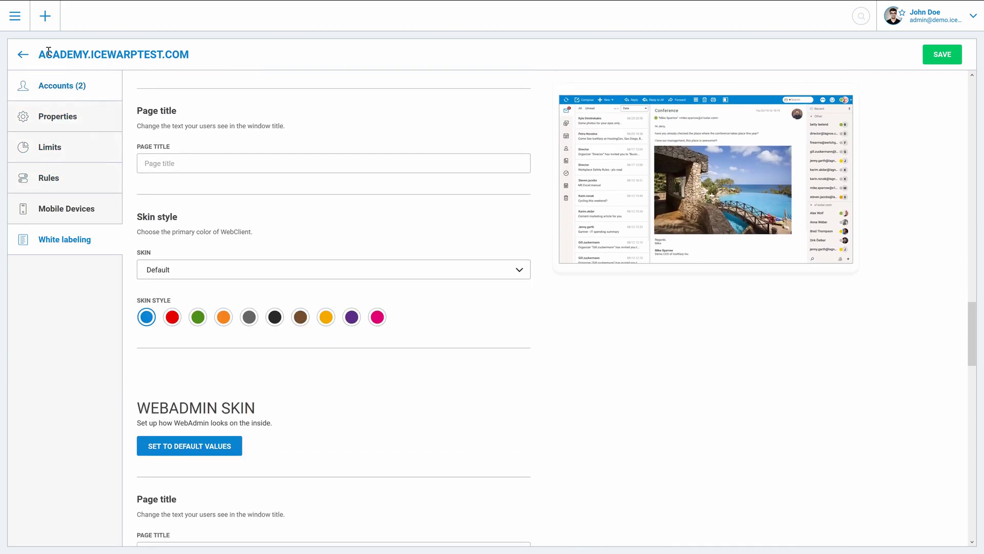
Open Server settings to review login and password policies and the SmartDiscover hostnames
click(16, 17)
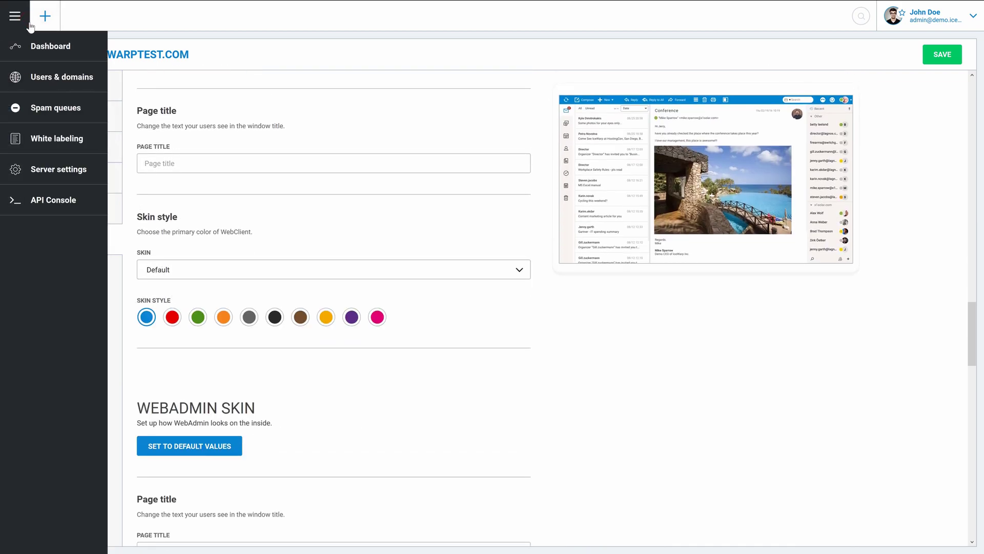
click(40, 169)
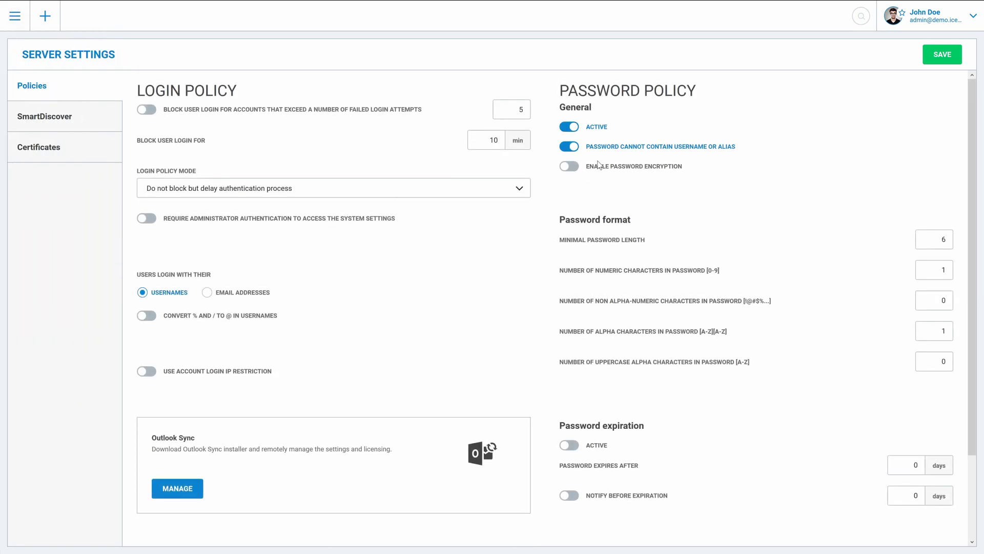
click(107, 123)
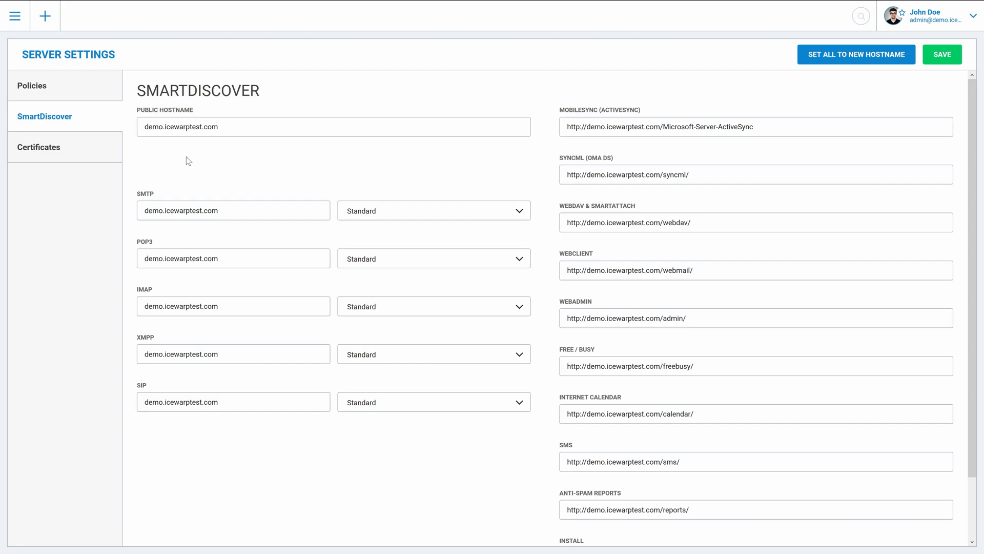
Check the installed certificates (expired Standard, valid Let's Encrypt) and cancel adding a new certificate
click(101, 156)
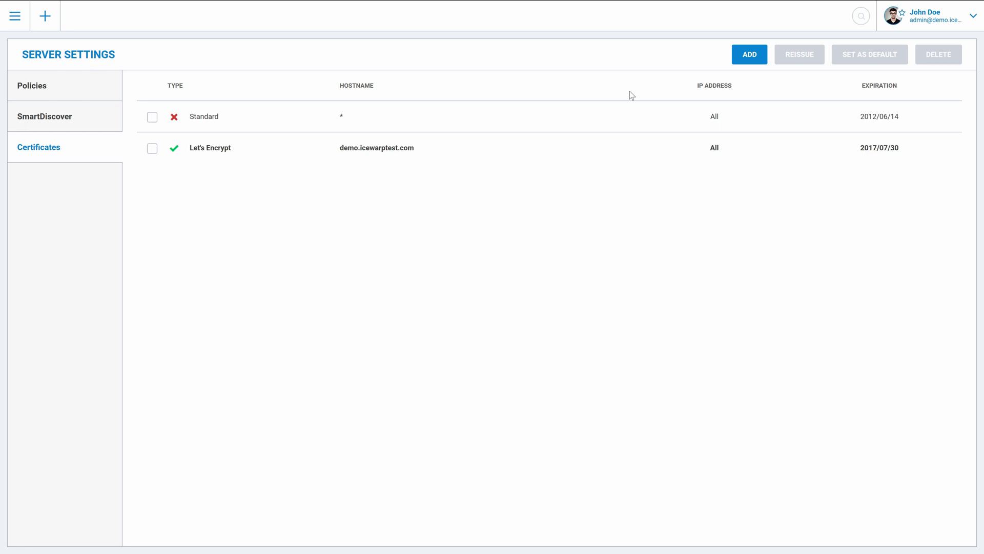
click(758, 60)
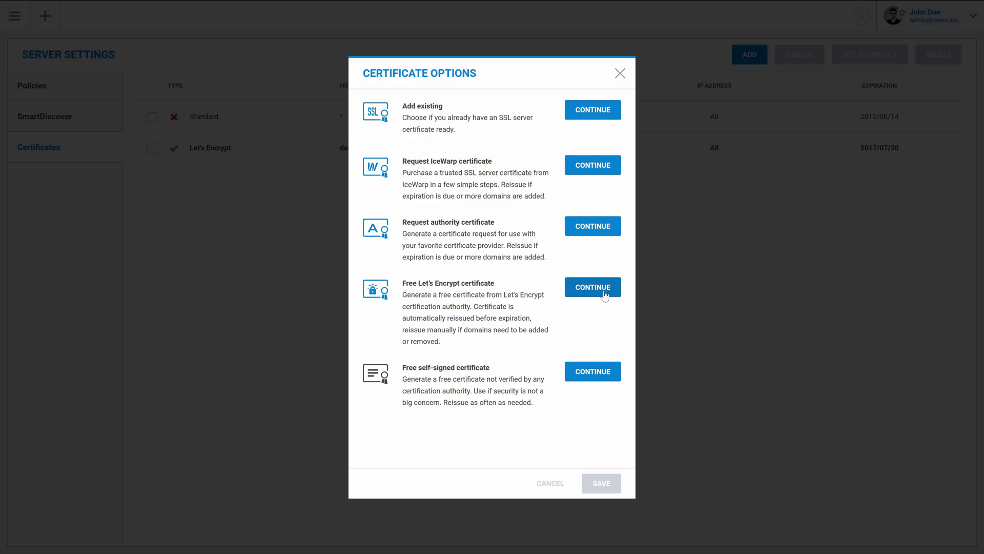
click(605, 294)
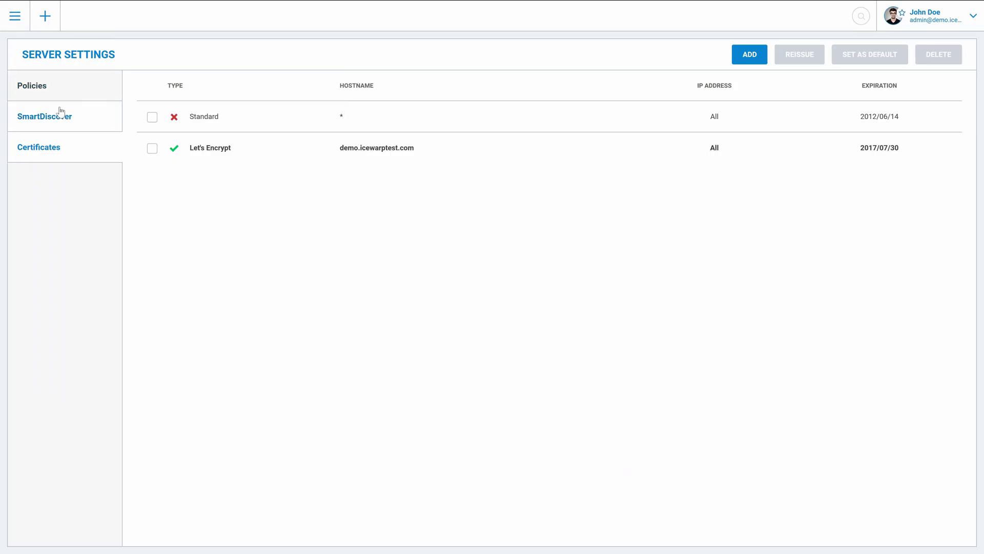
Open the API Console showing ACCOUNTS variables such as accounts_accountcache at 30000
click(20, 30)
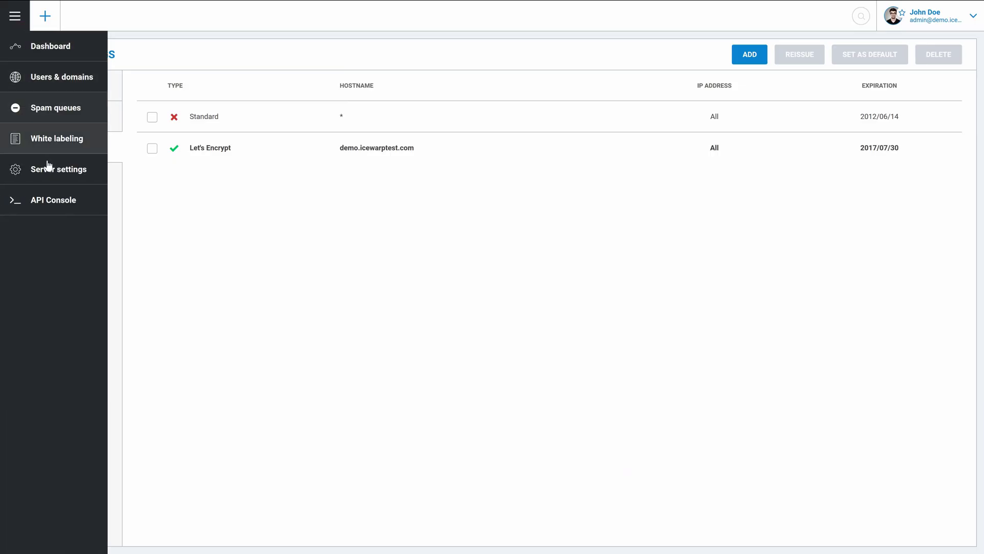
click(51, 195)
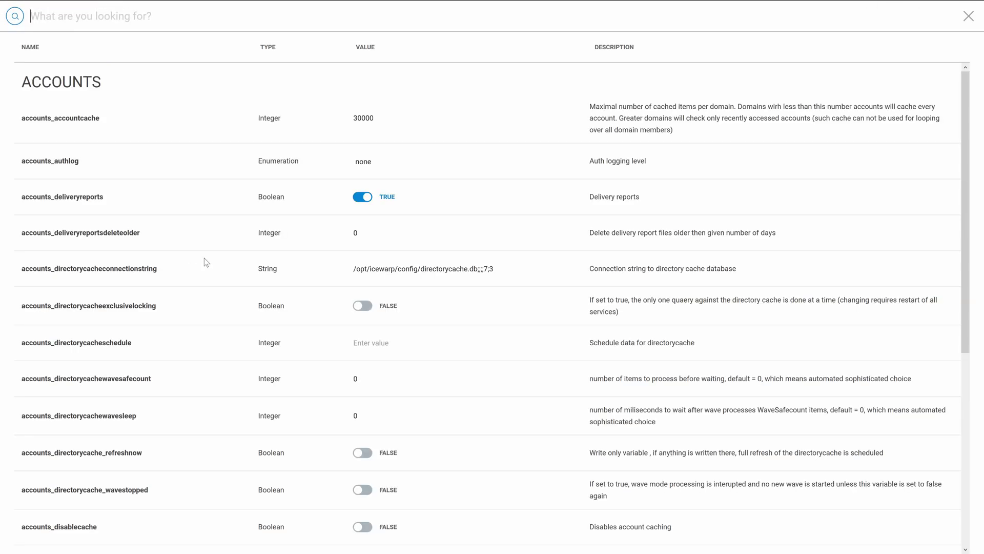